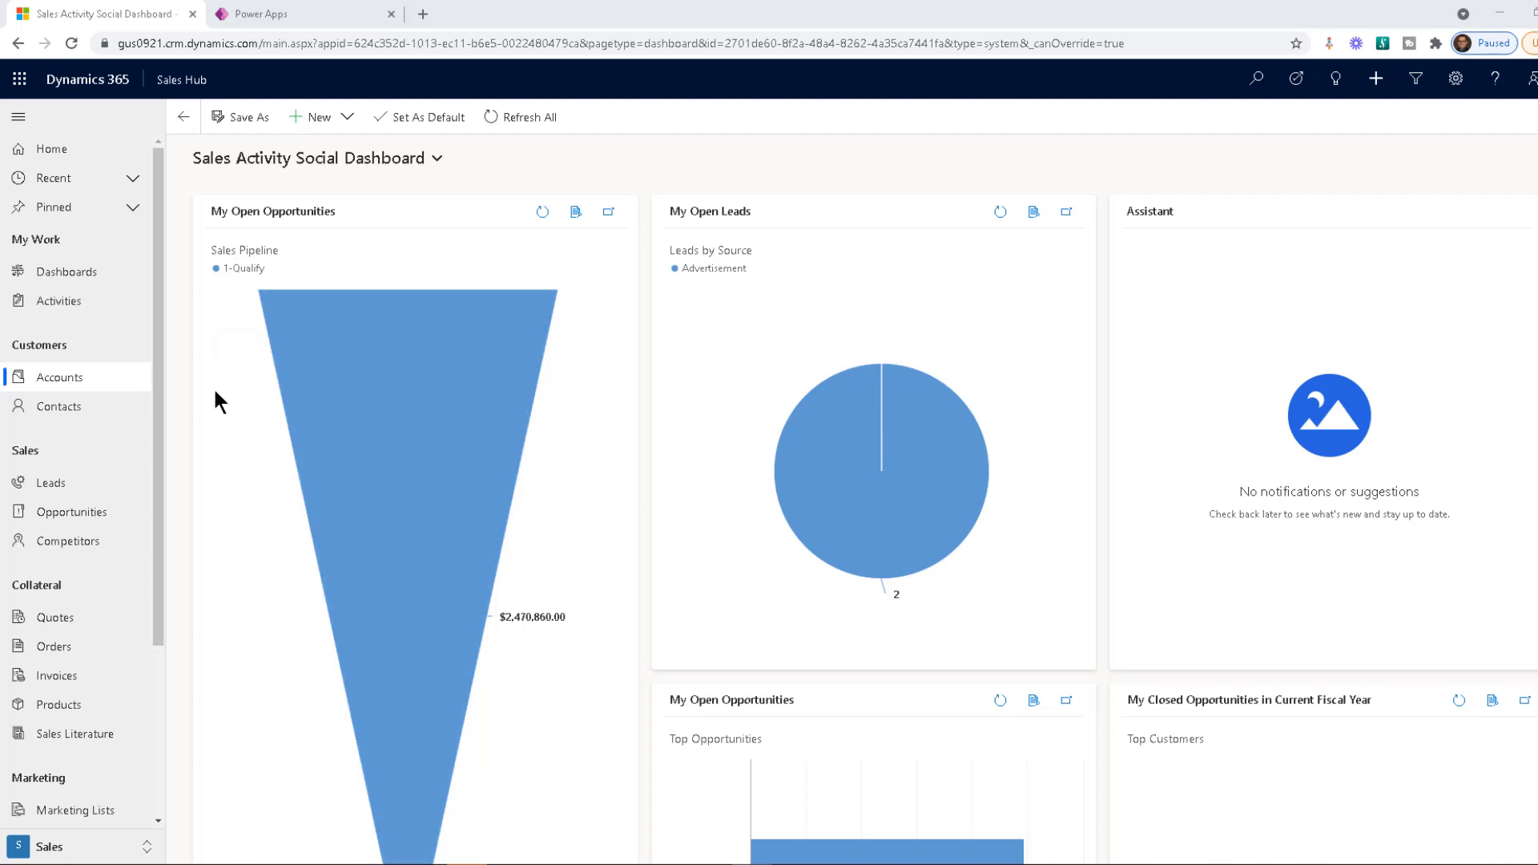
# Open the A. Datum account record from the Active Accounts view
pyautogui.click(86, 384)
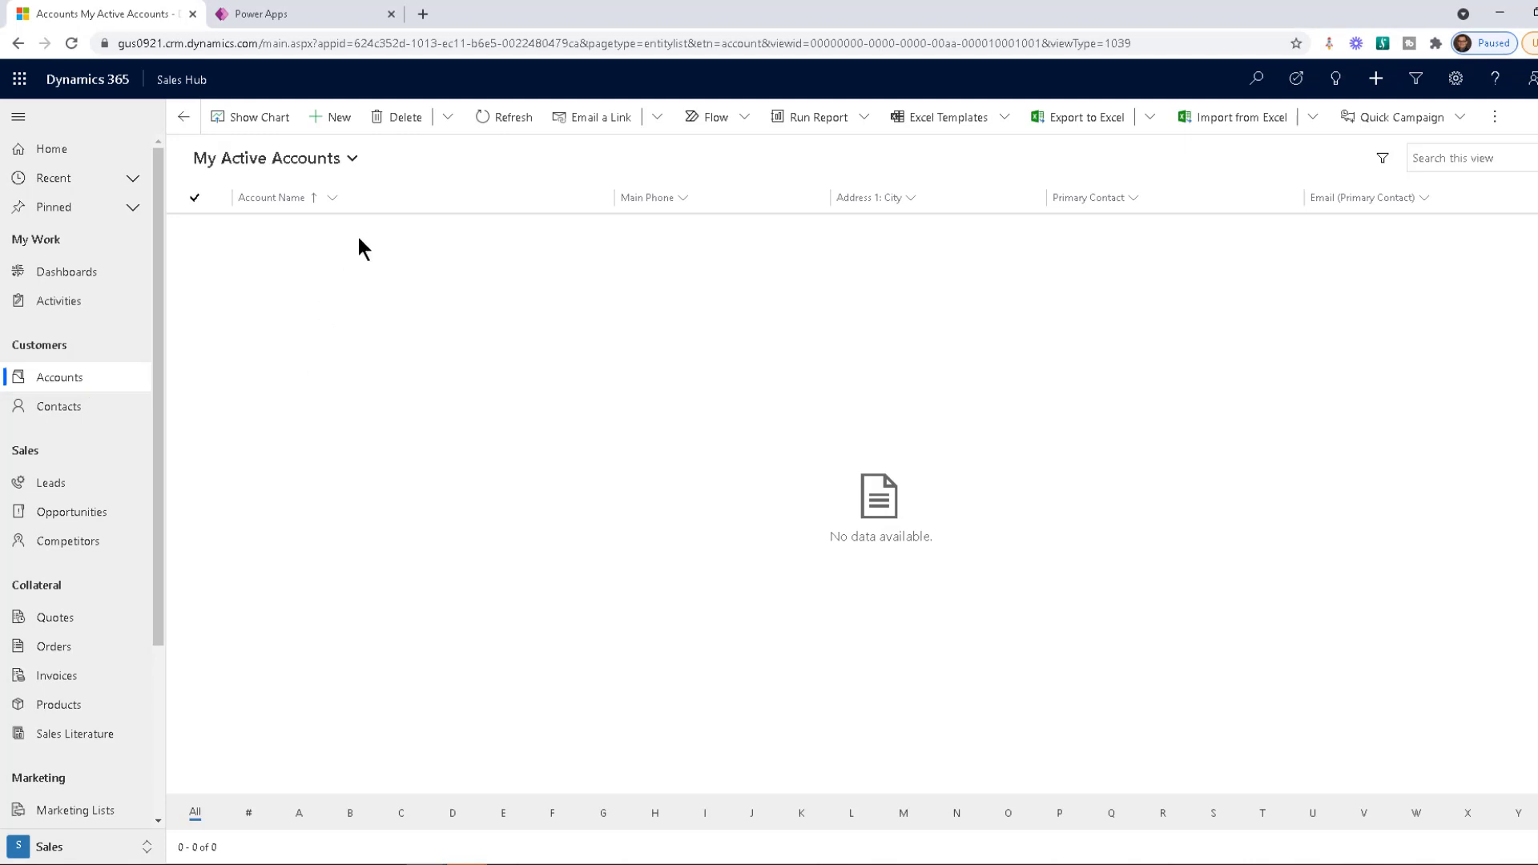
pyautogui.click(350, 162)
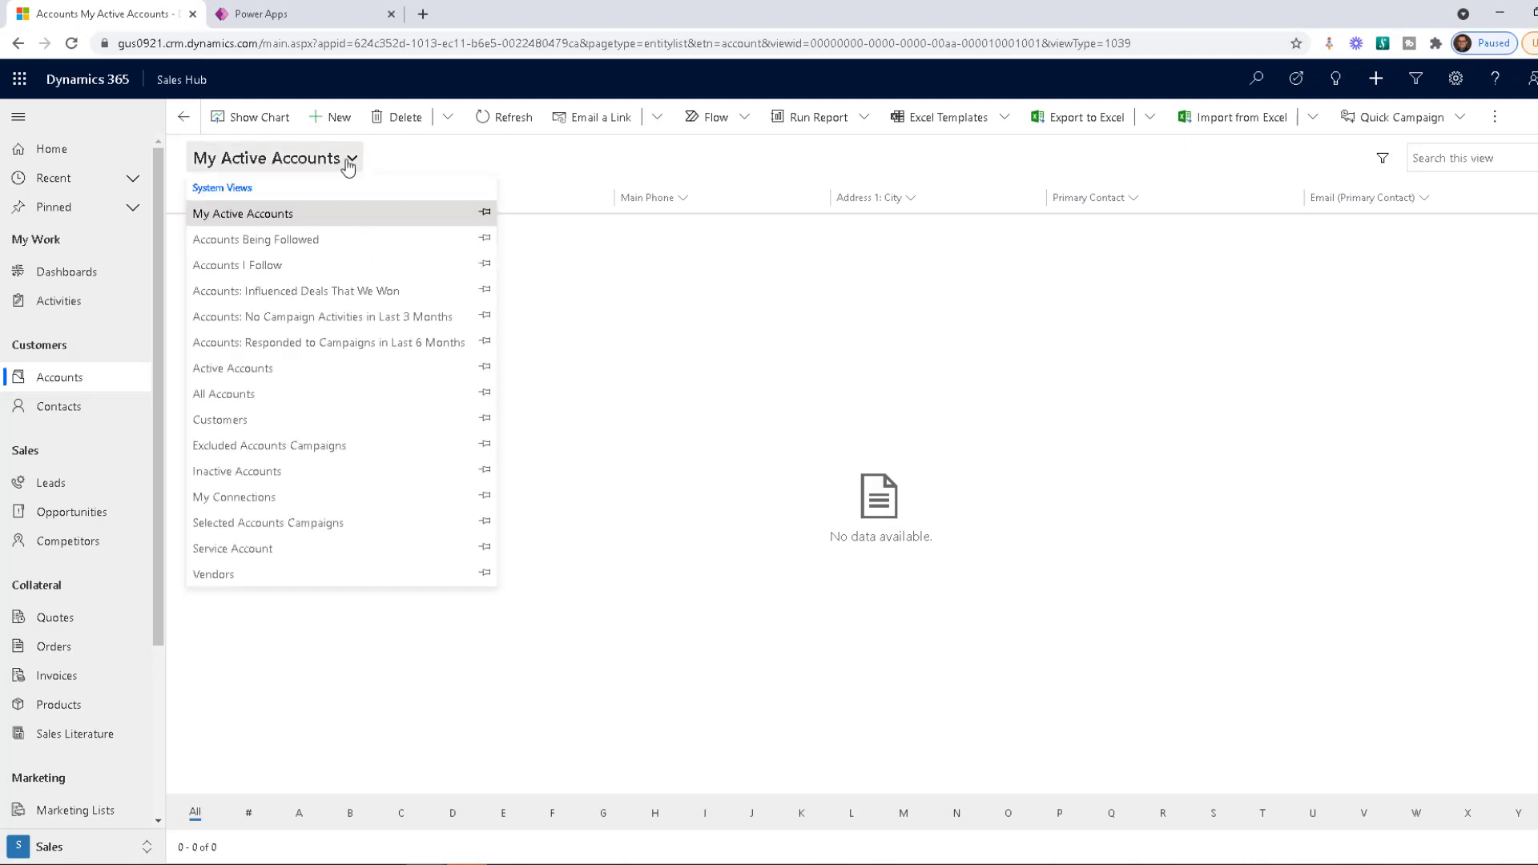
pyautogui.click(291, 370)
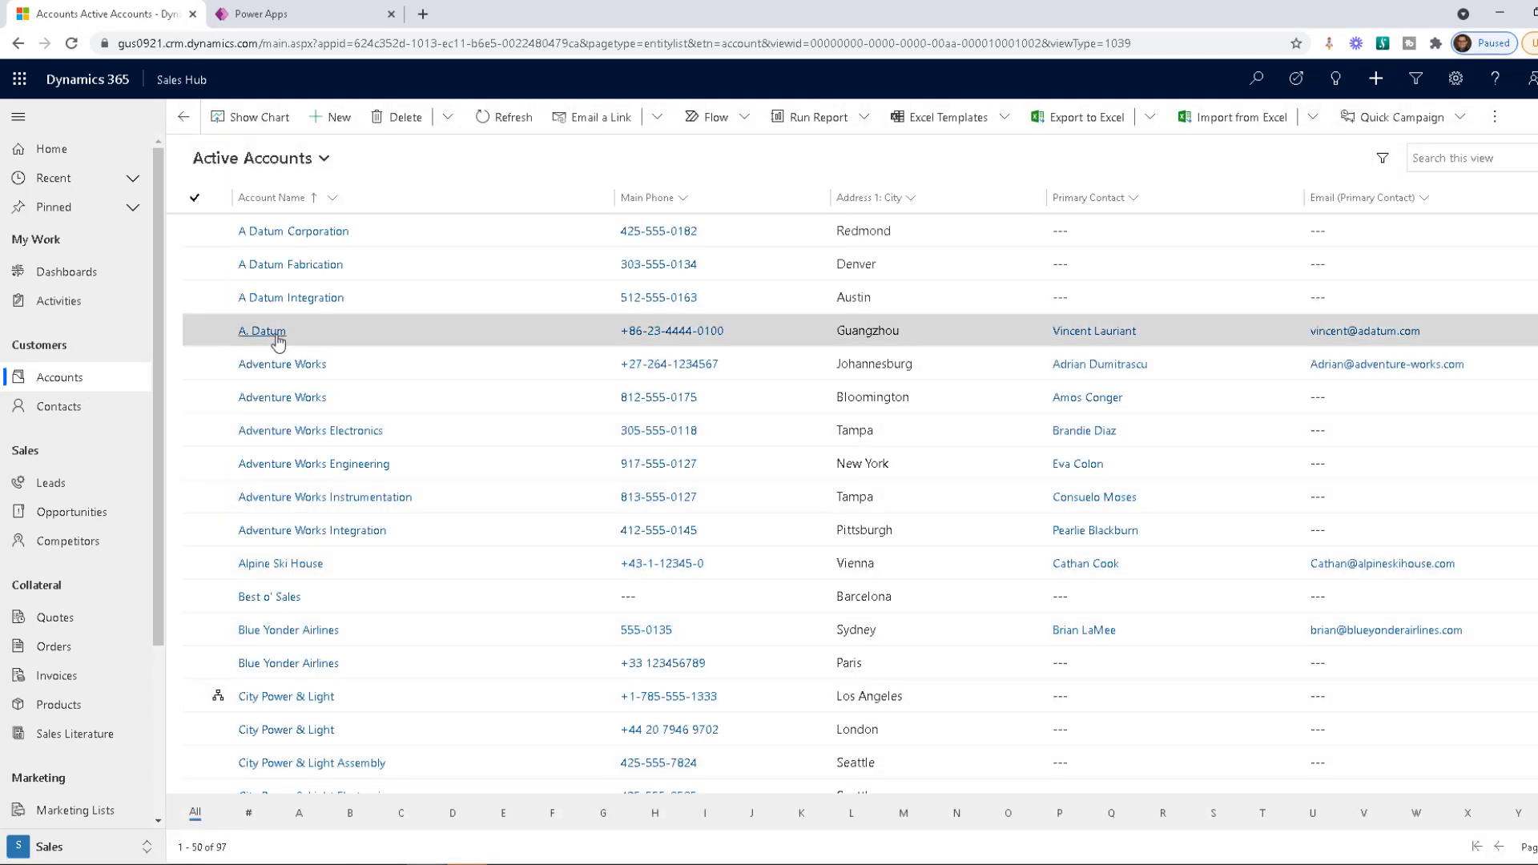
pyautogui.click(267, 333)
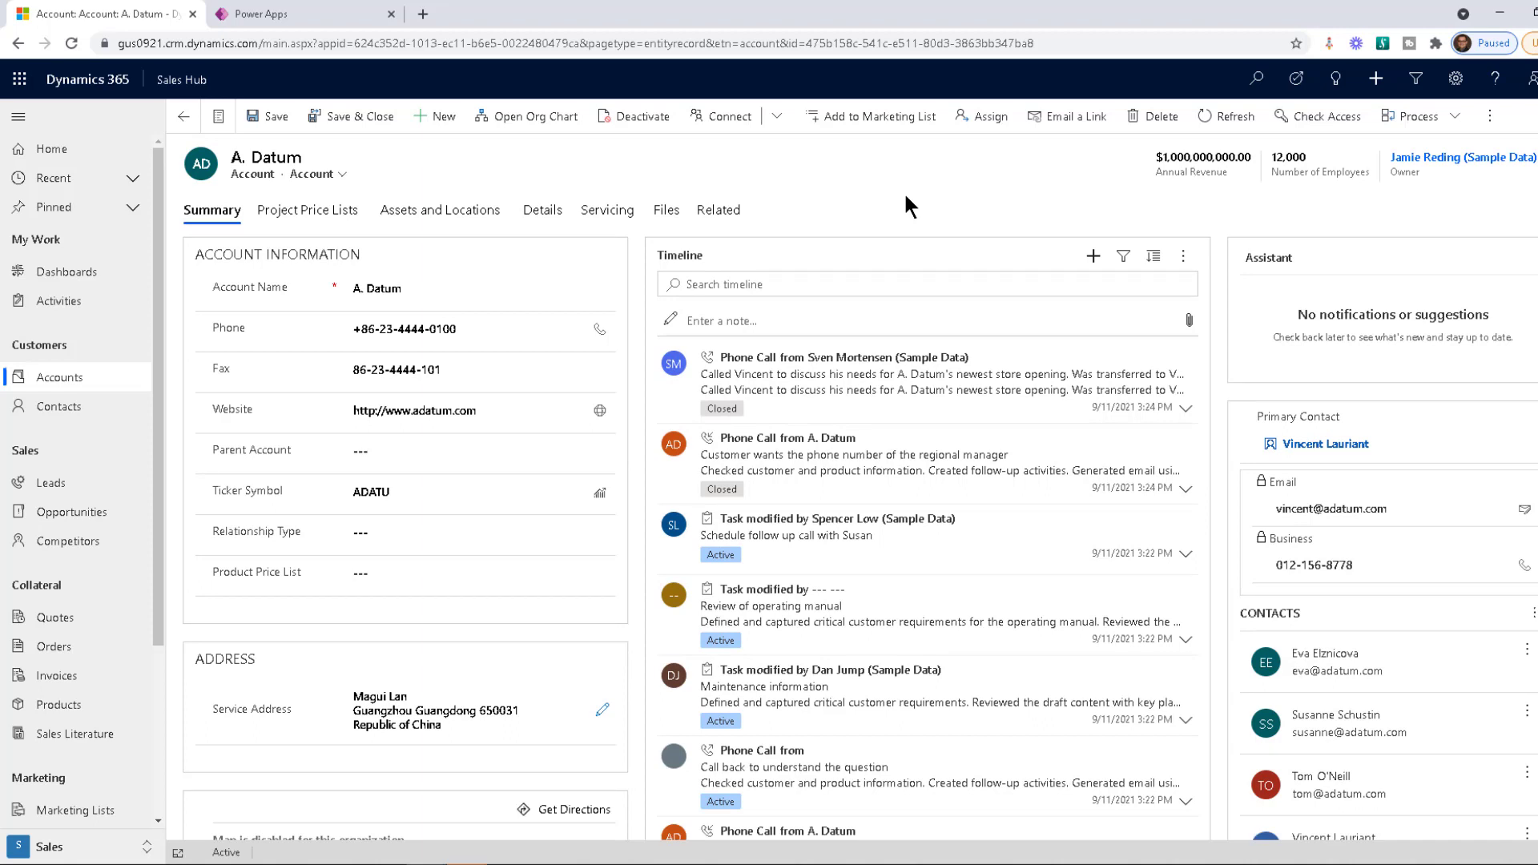
# Open the timeline's + menu to list the record types it can create
pyautogui.click(1094, 258)
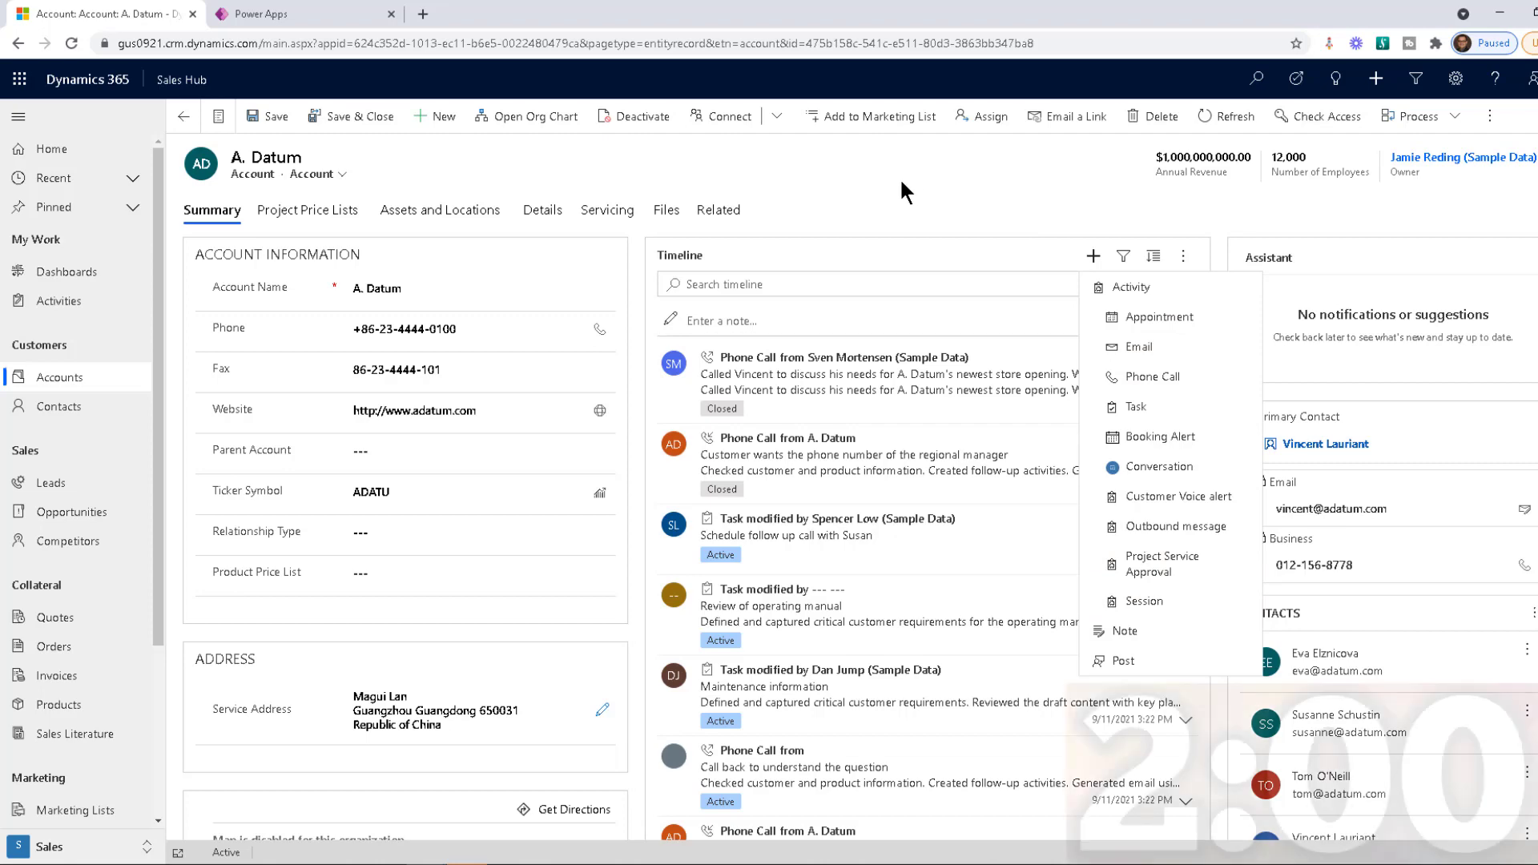
# In Power Apps, open the Account table's main Account form for editing
pyautogui.click(293, 12)
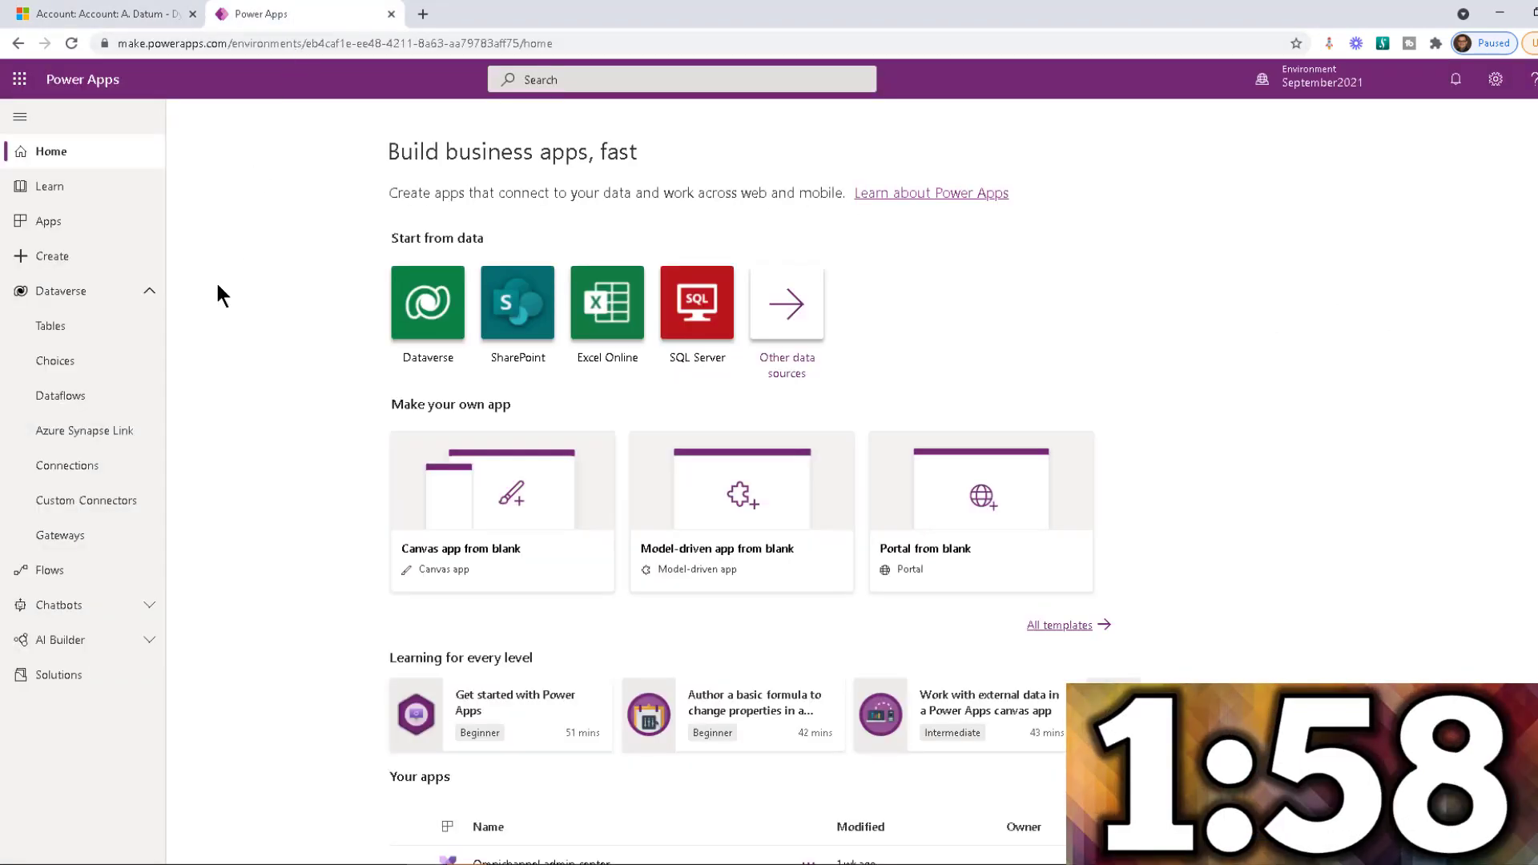
pyautogui.click(66, 333)
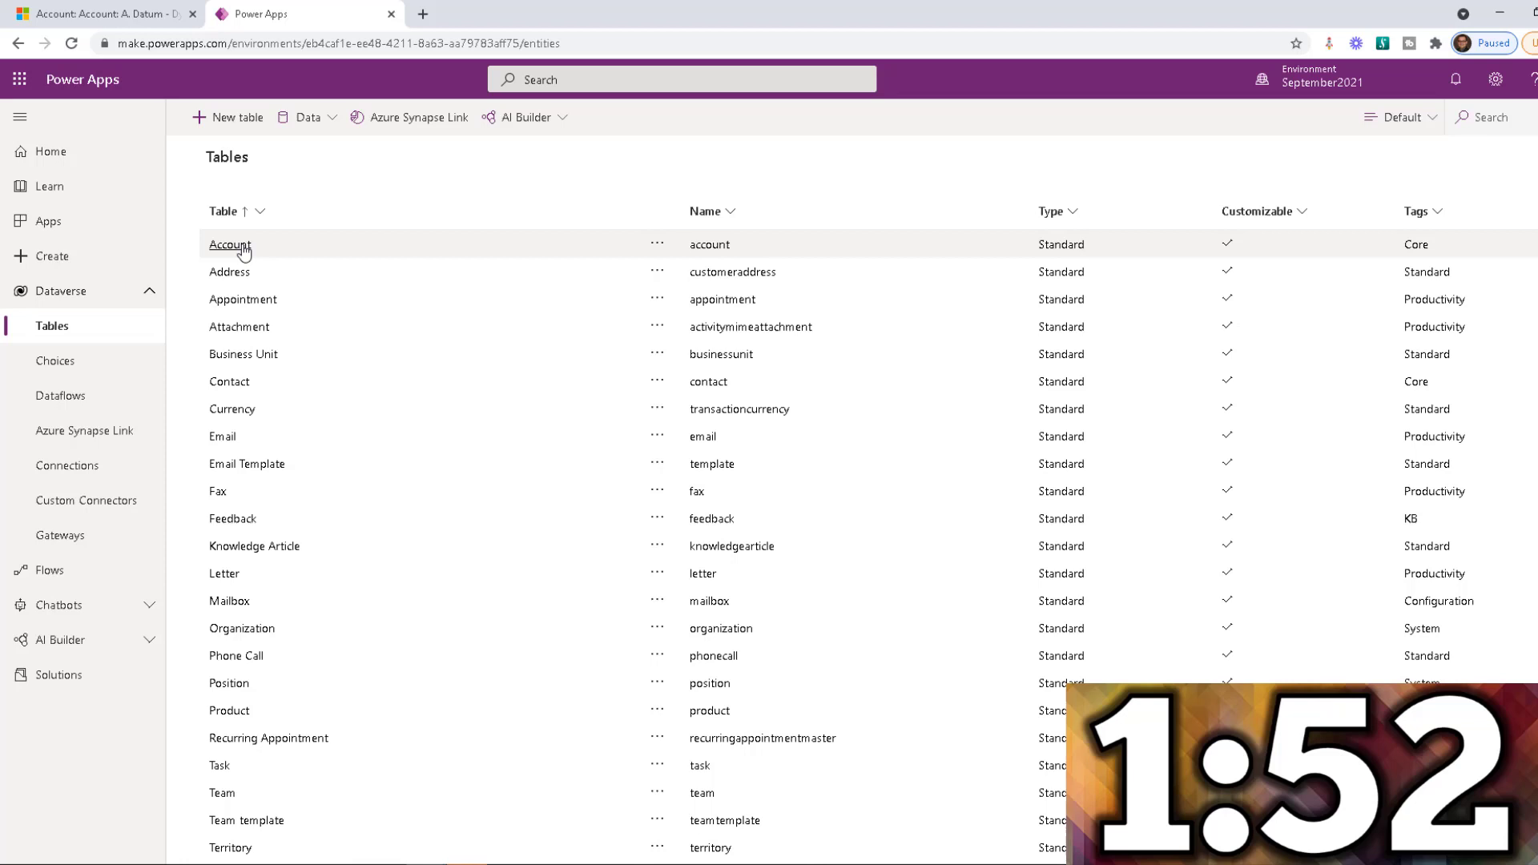
pyautogui.click(234, 251)
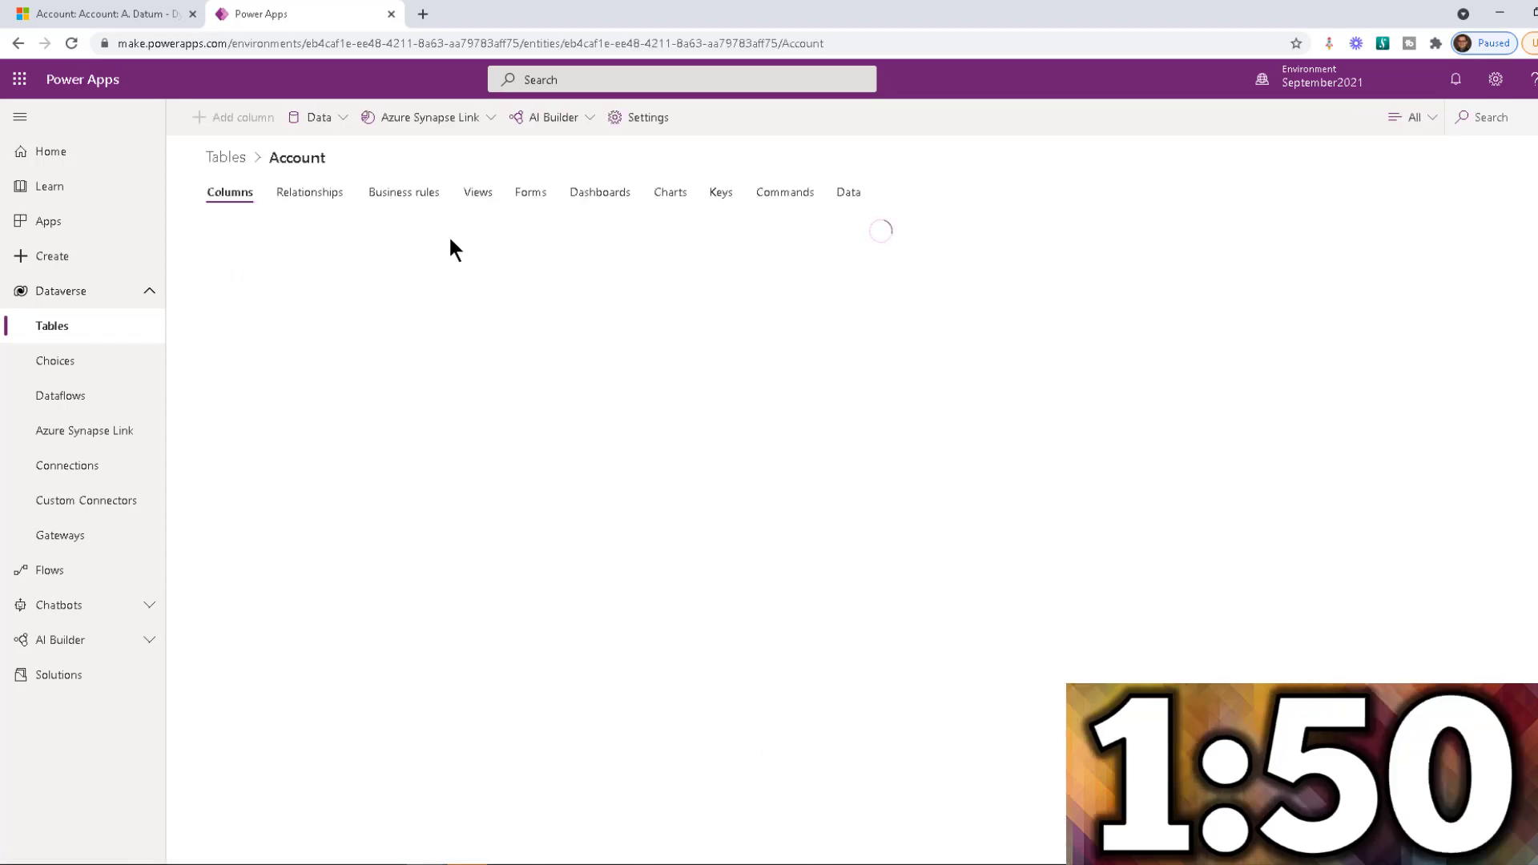
pyautogui.click(528, 198)
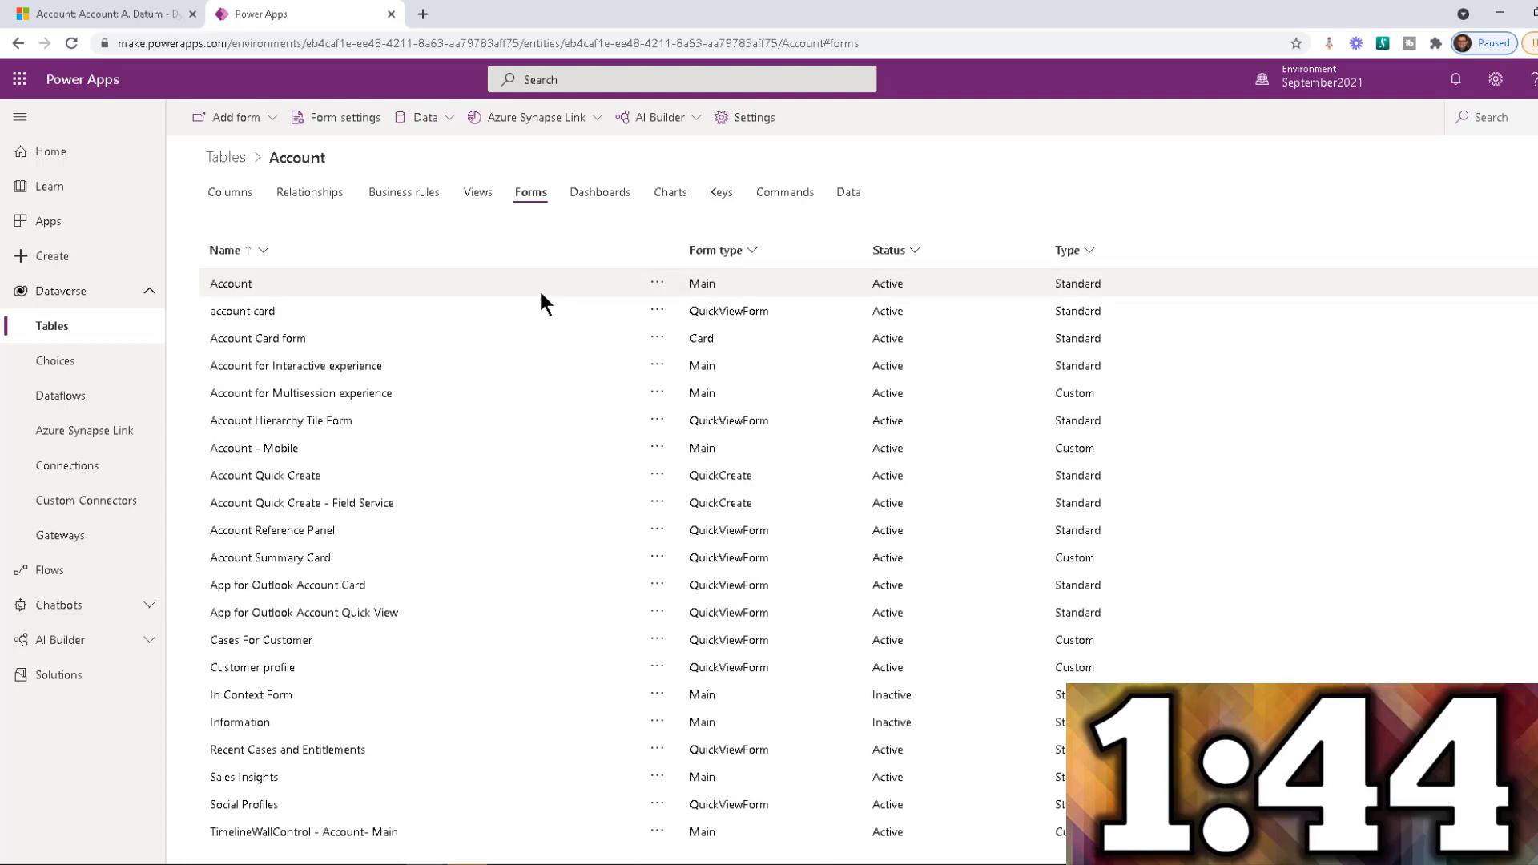
pyautogui.click(232, 285)
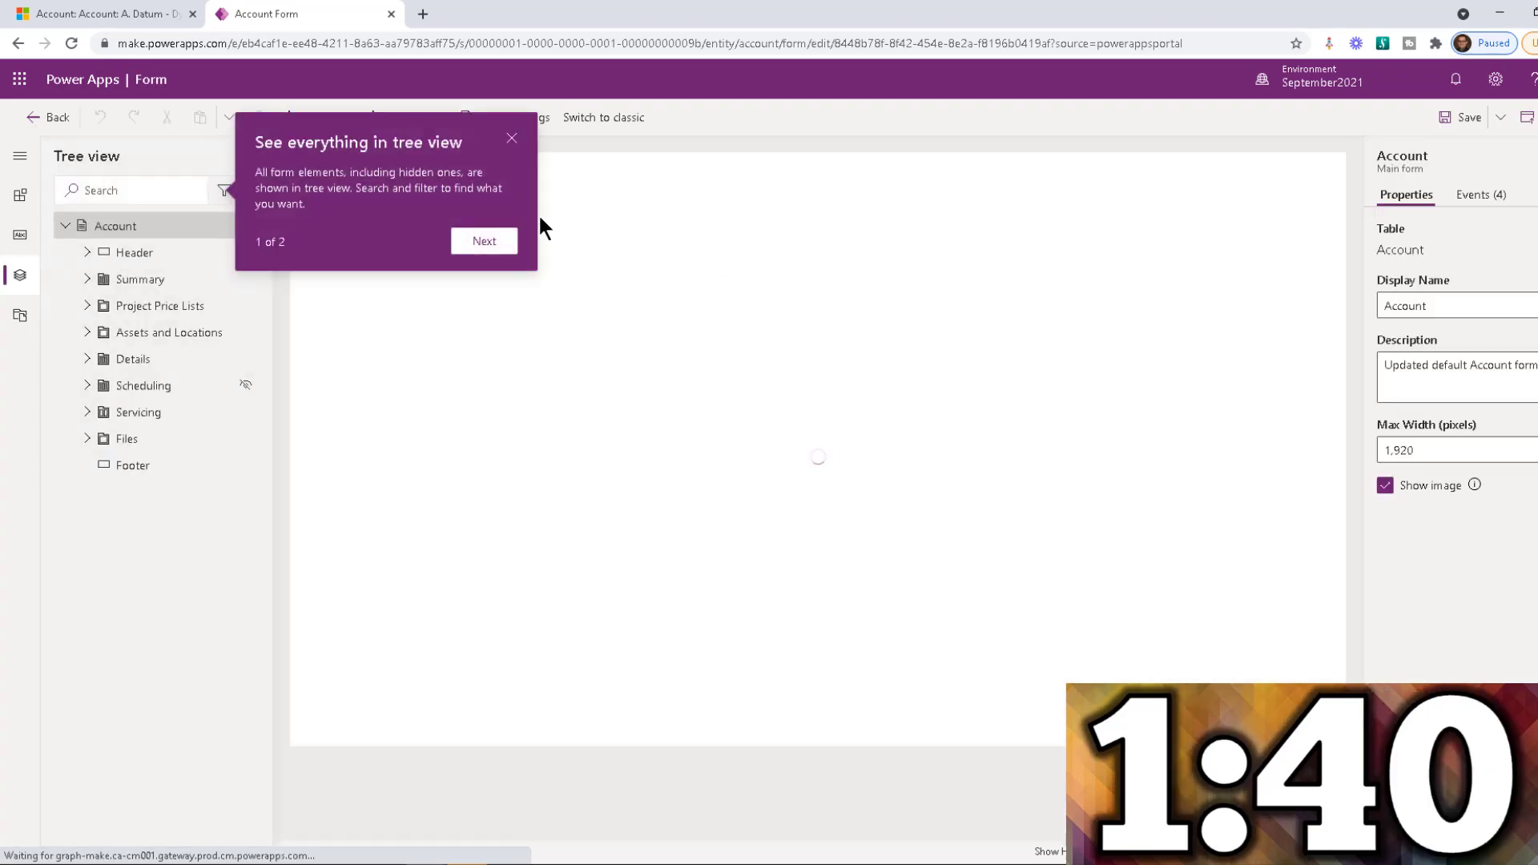
# Dismiss the tree view tip and switch the Account form to the classic editor
pyautogui.click(511, 141)
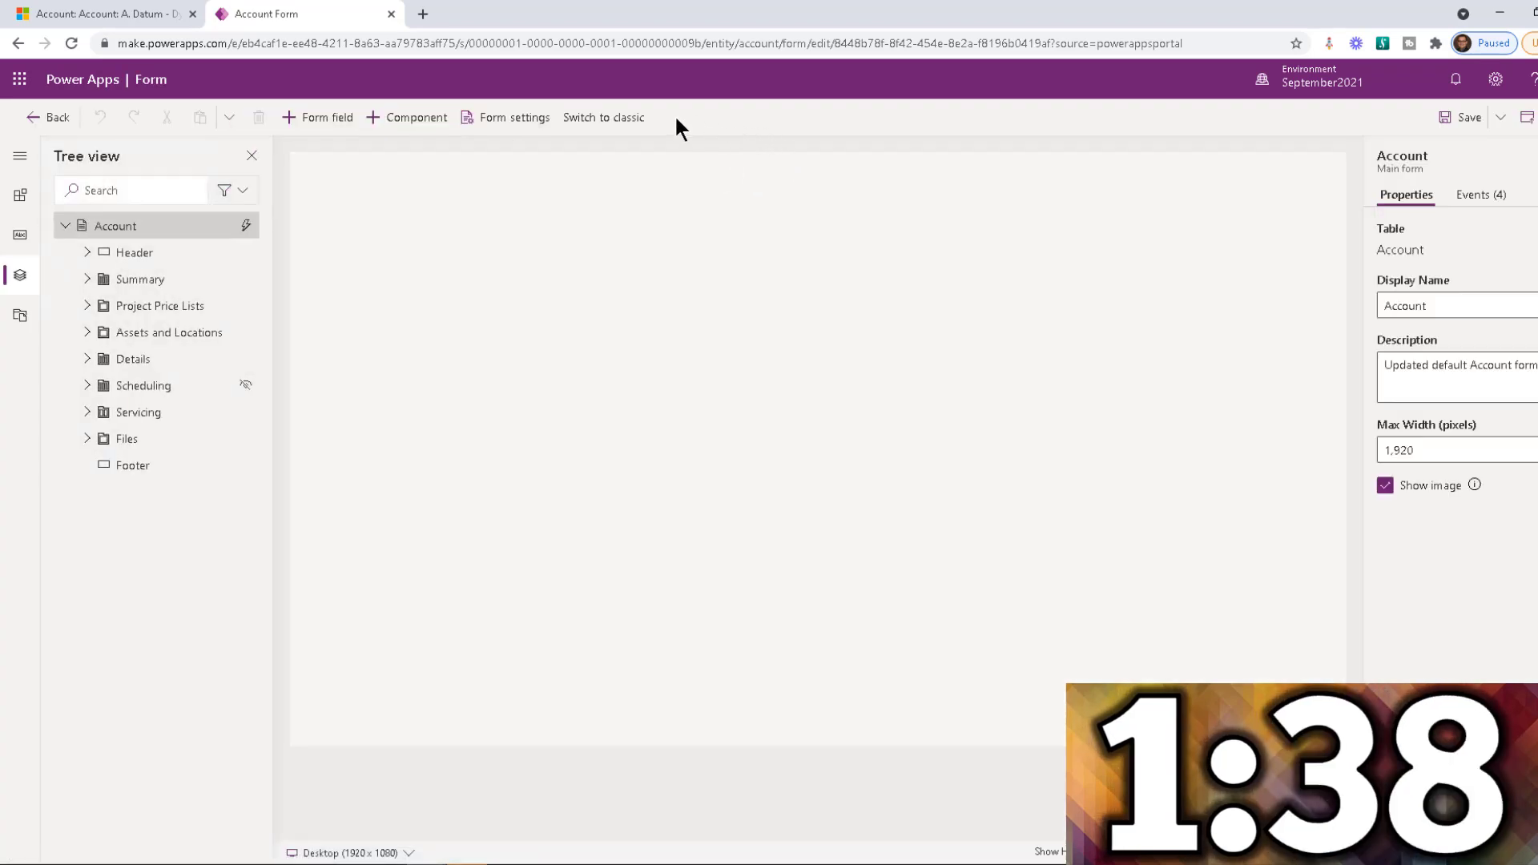
pyautogui.click(623, 120)
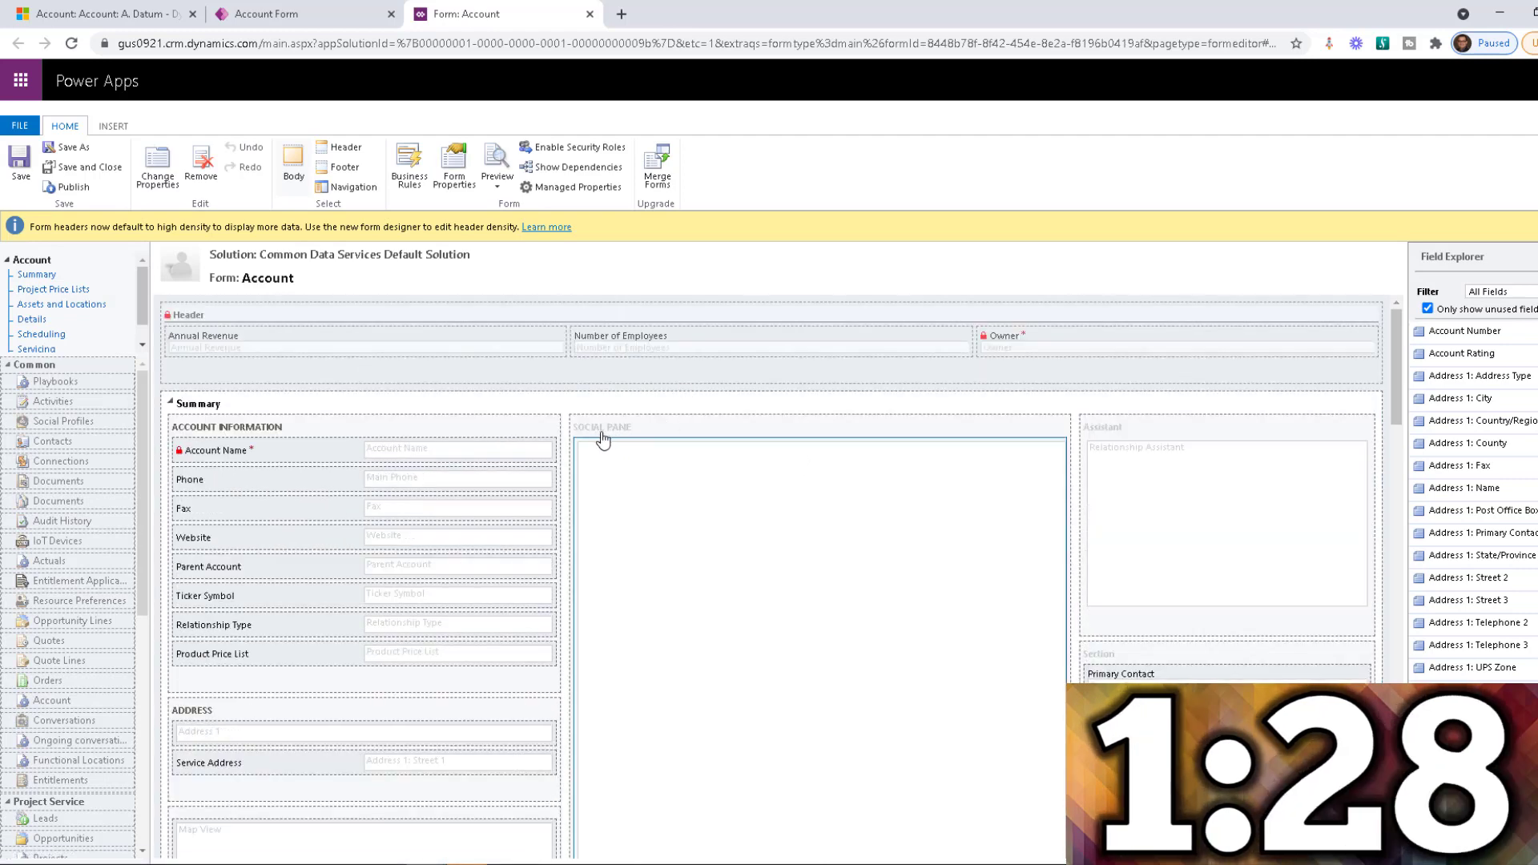
pyautogui.scroll(-2, 706, 472)
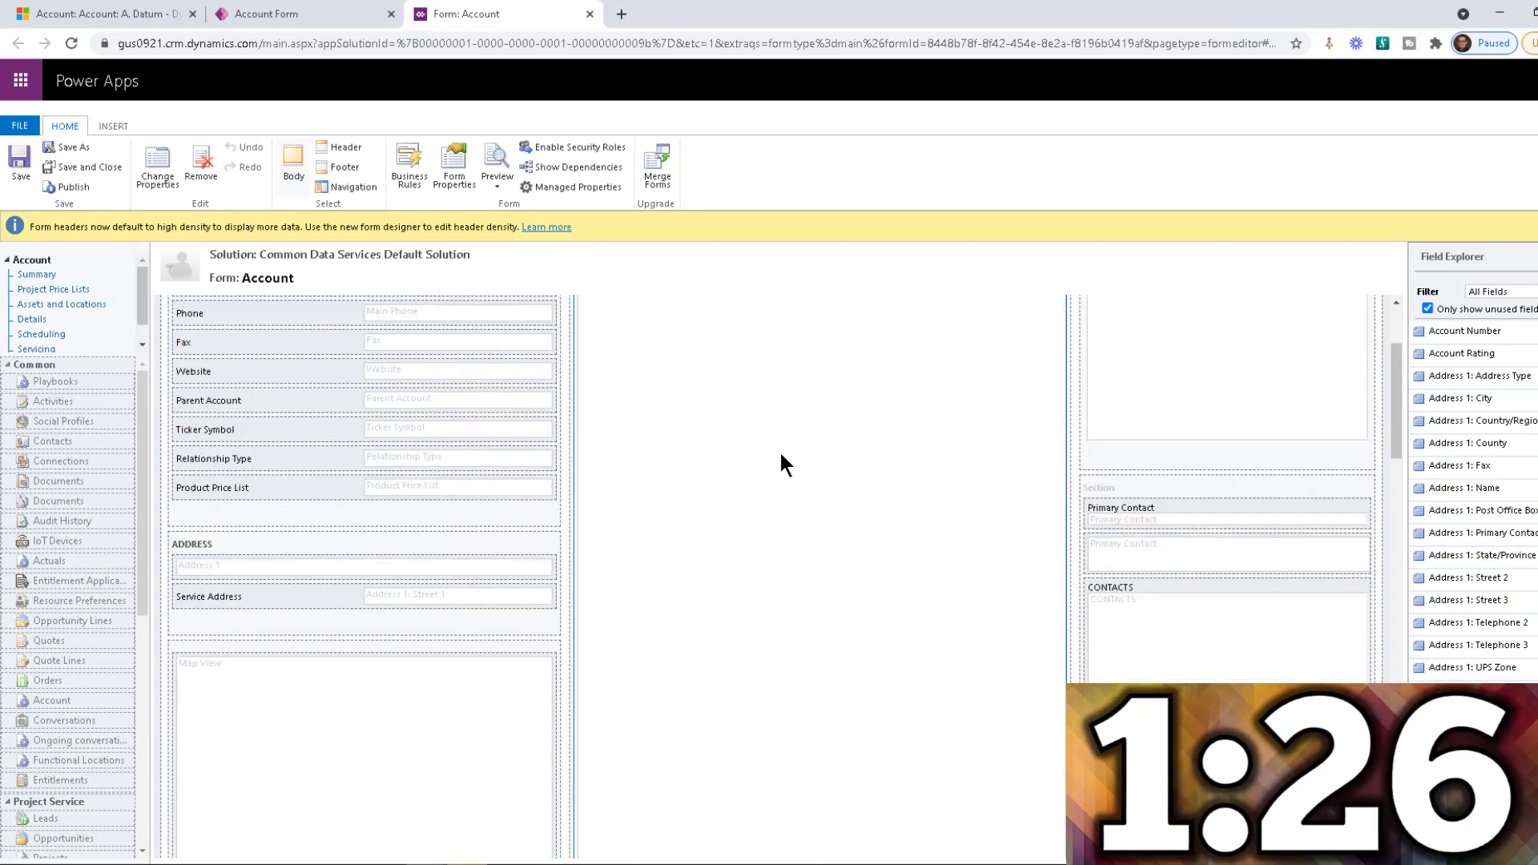
pyautogui.scroll(2, 779, 449)
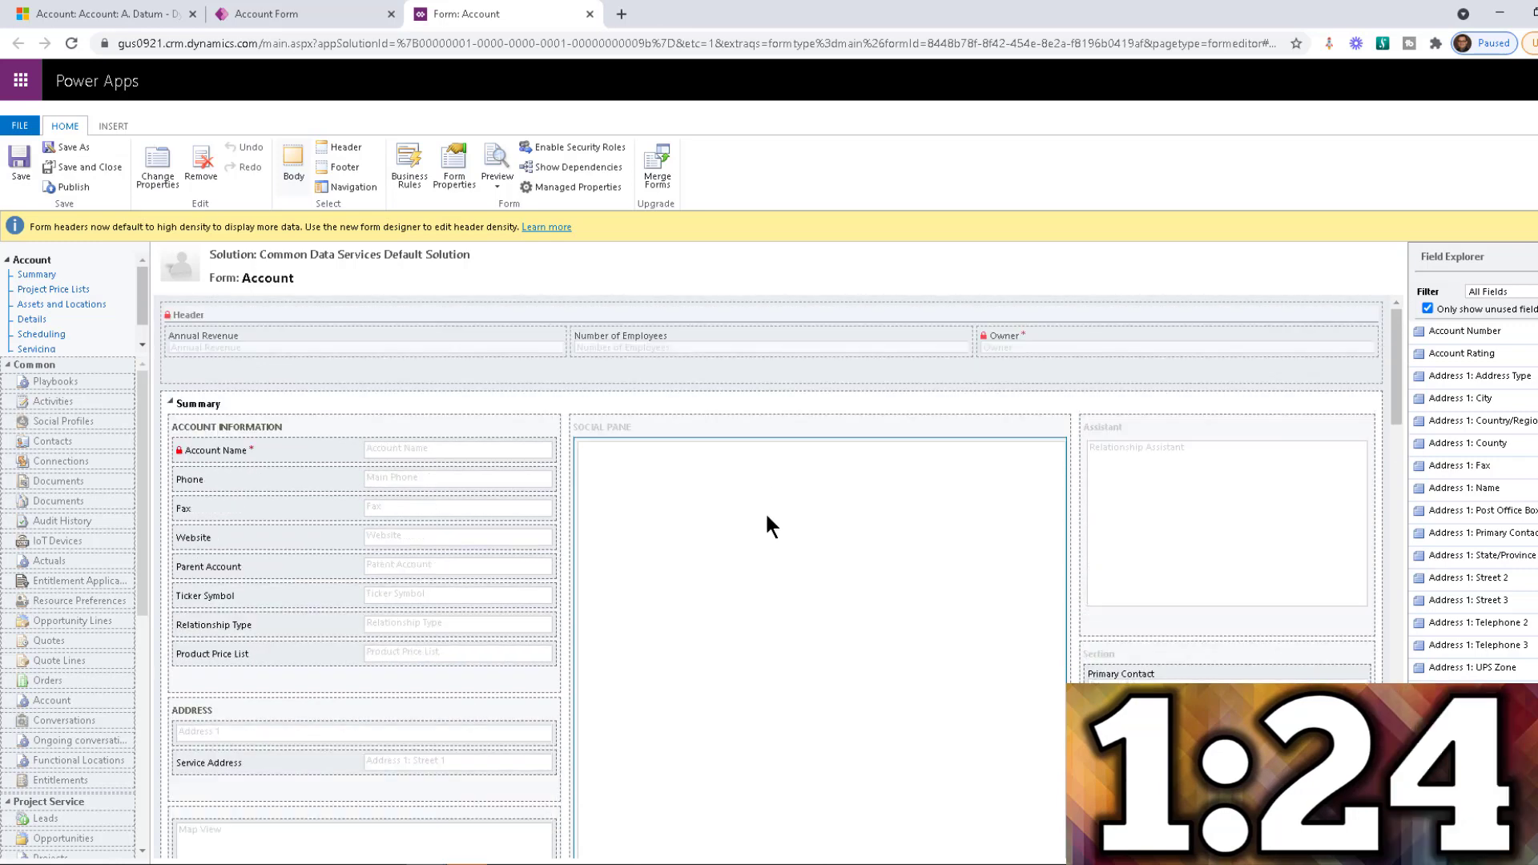
# Open the timeline's Activities Tab Properties at its activity filter settings
pyautogui.doubleClick(766, 511)
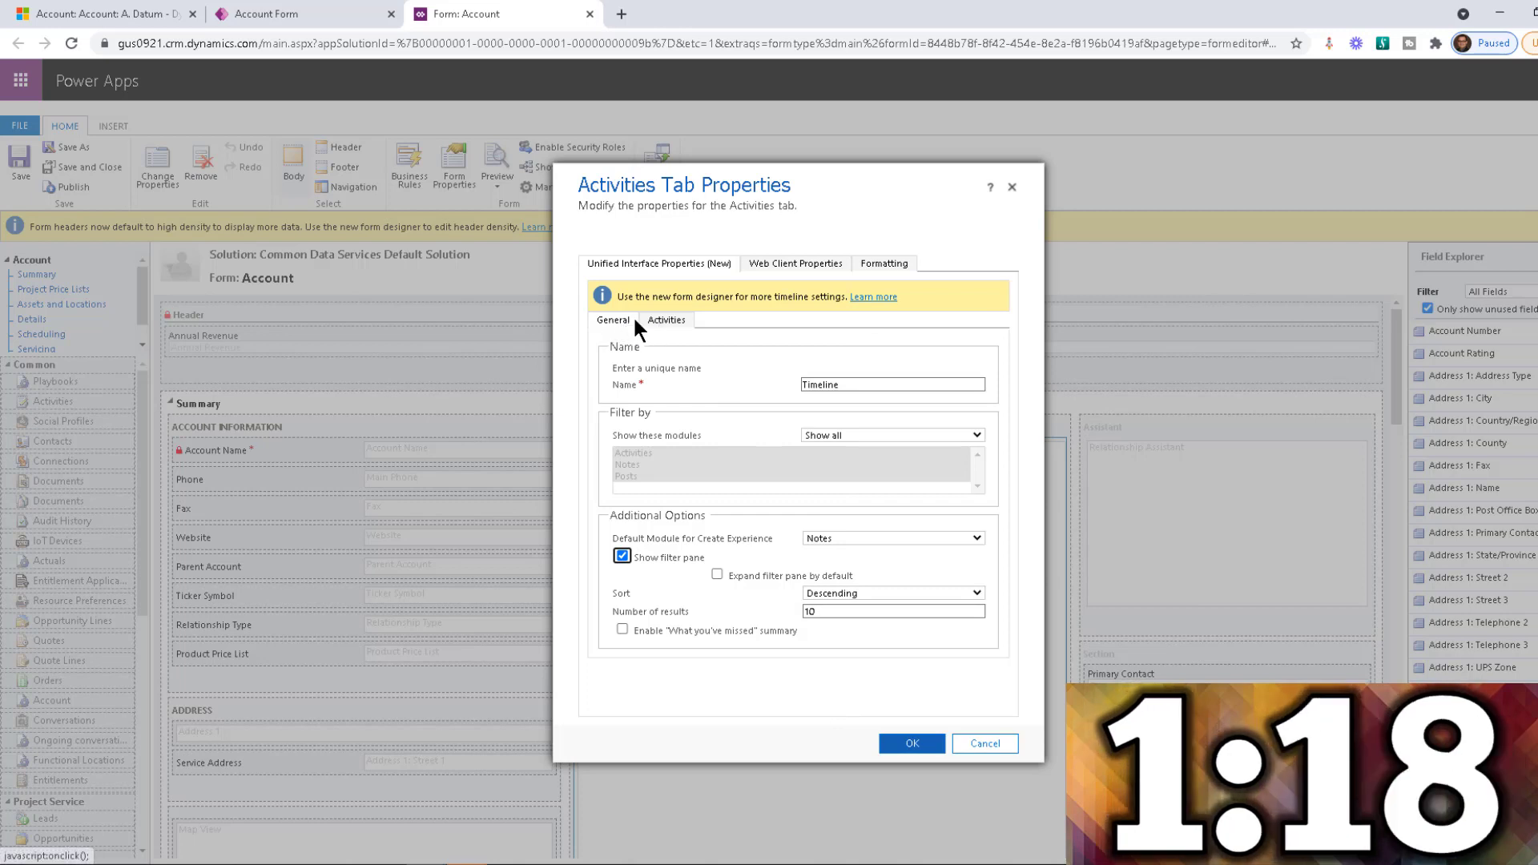
pyautogui.click(660, 327)
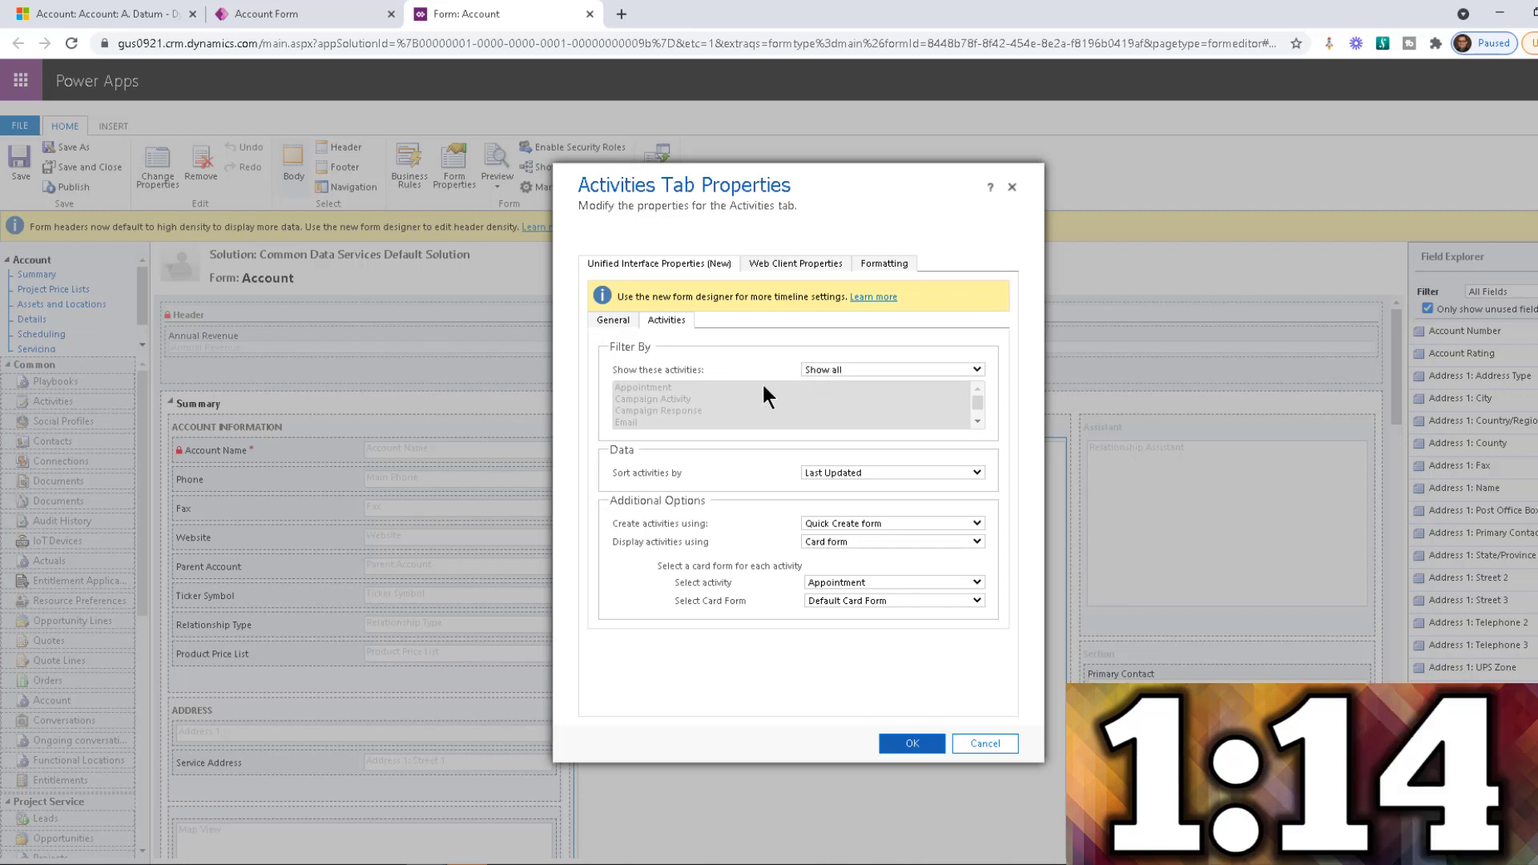
pyautogui.scroll(-5, 978, 421)
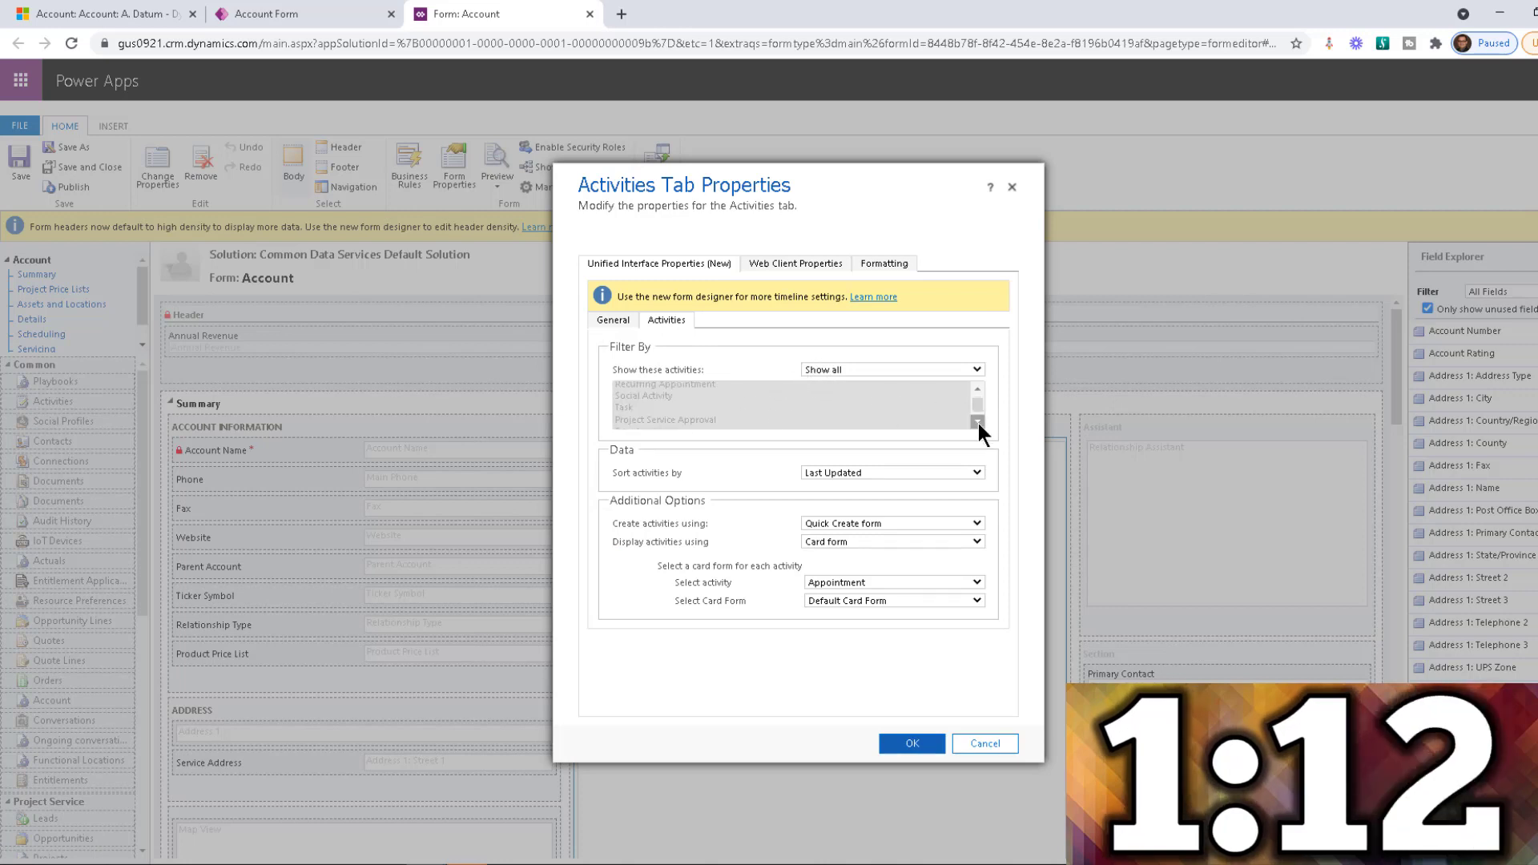
pyautogui.scroll(5, 977, 398)
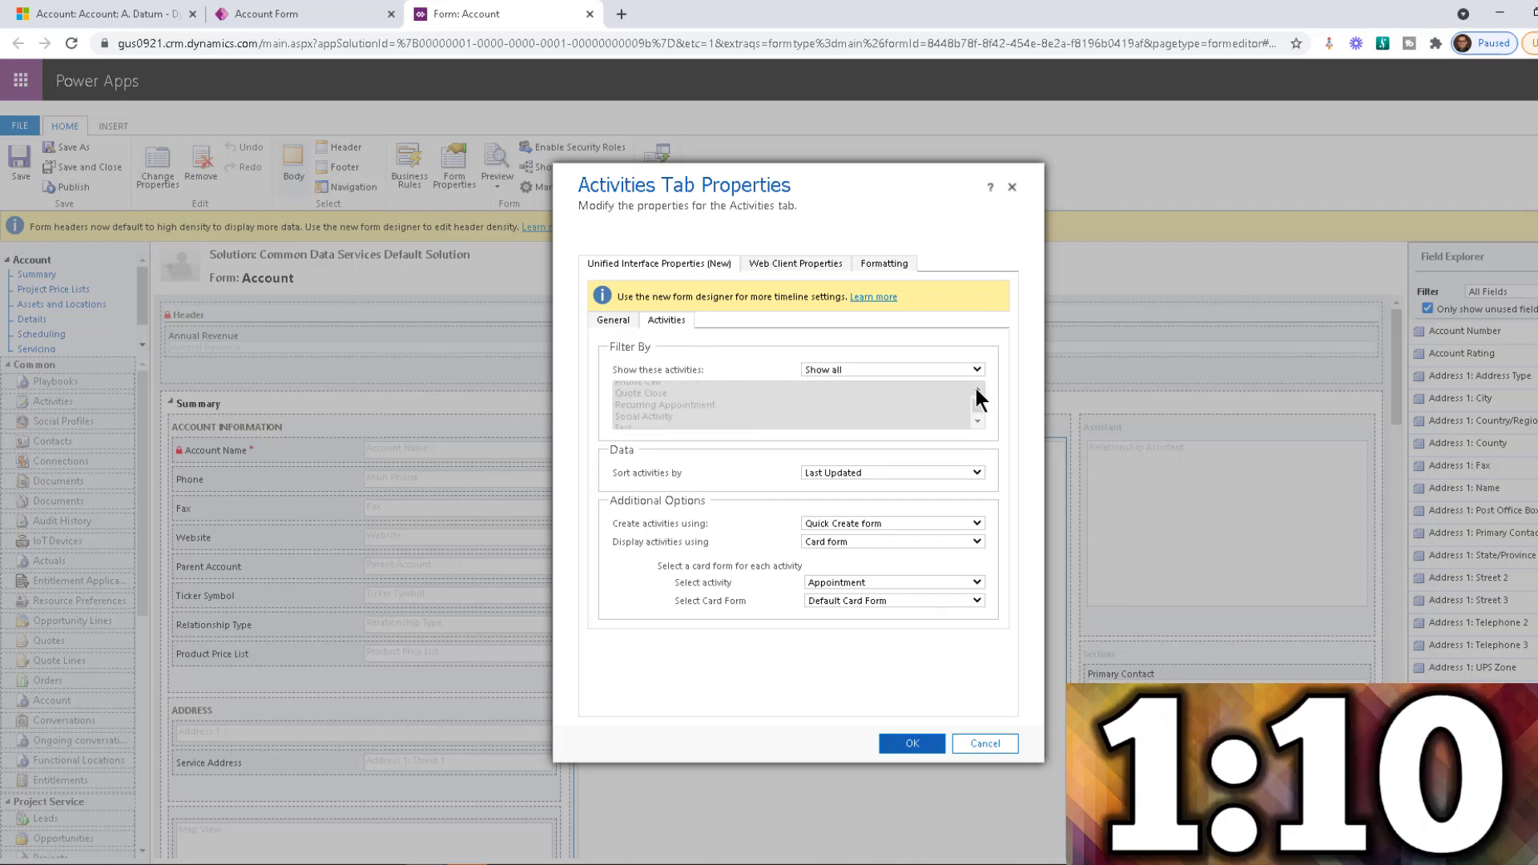
# Set Show these activities to Show selected with Appointment, Email and Phone Call
pyautogui.click(977, 369)
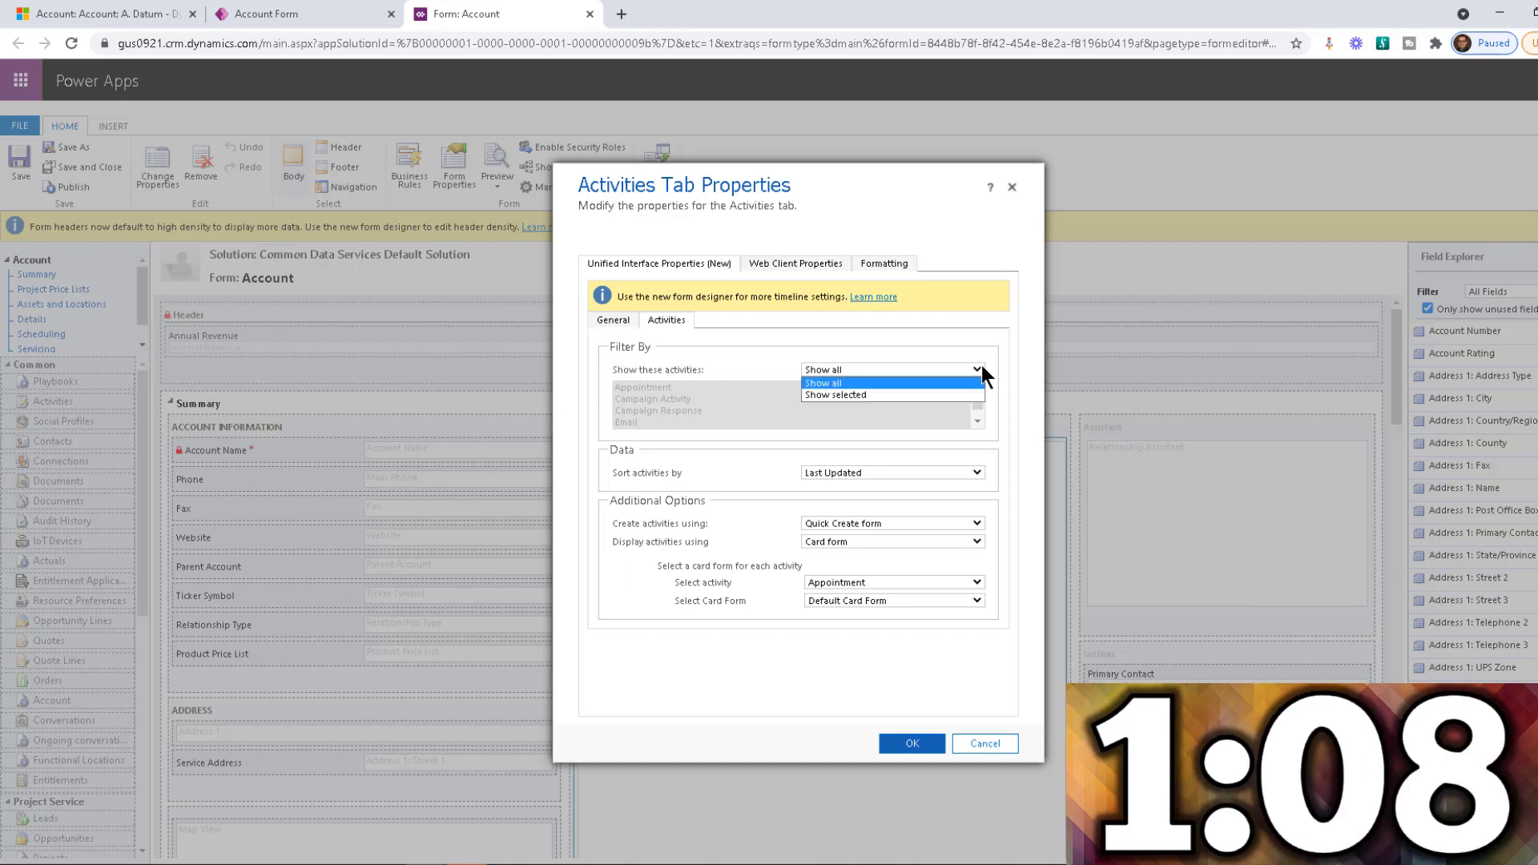
pyautogui.click(878, 391)
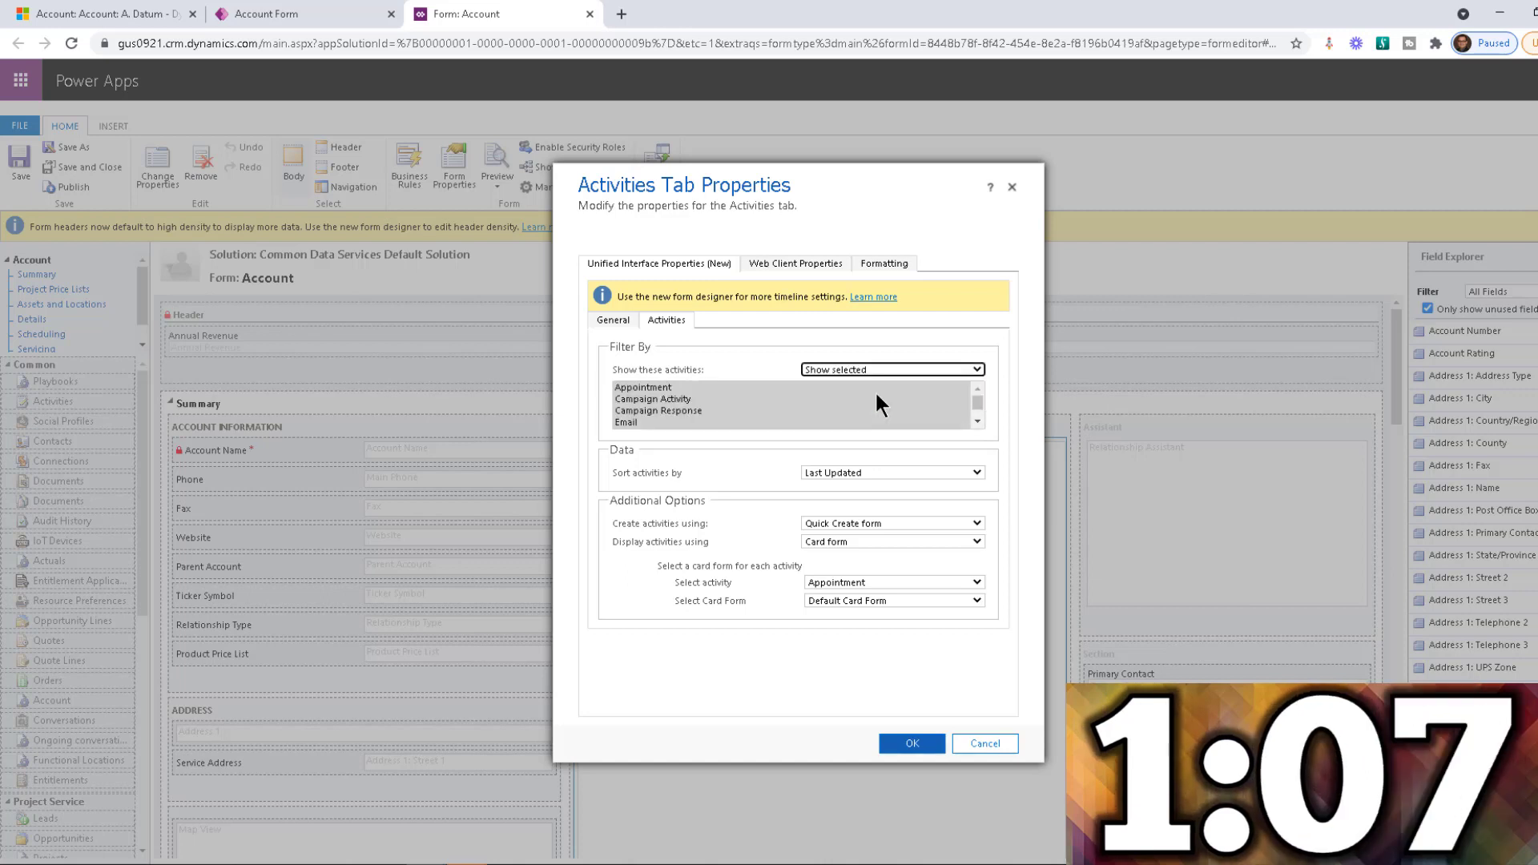
pyautogui.click(683, 386)
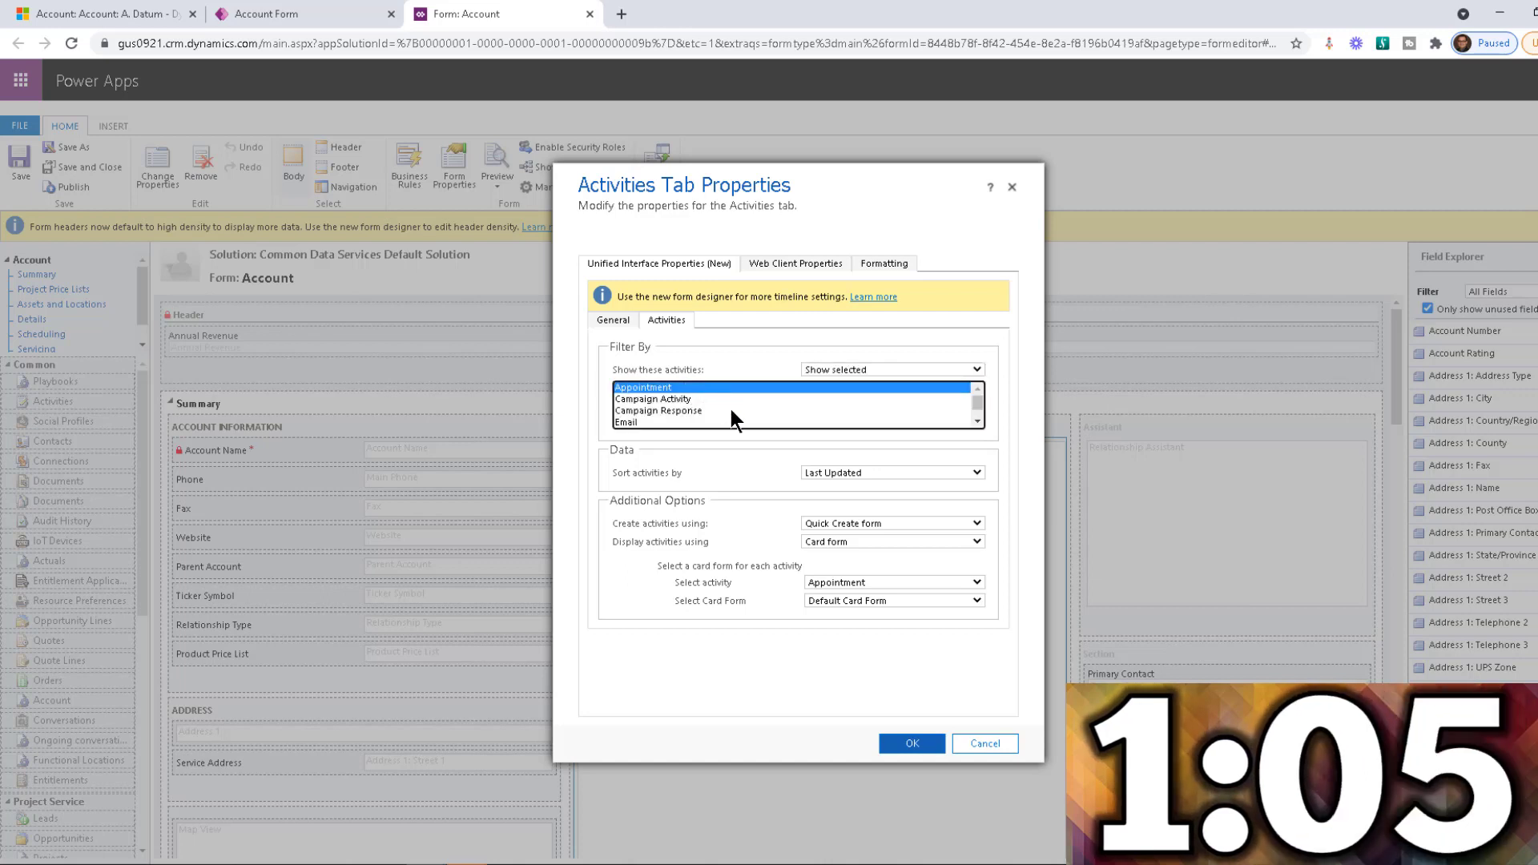
pyautogui.click(680, 422)
pyautogui.scroll(-1, 976, 422)
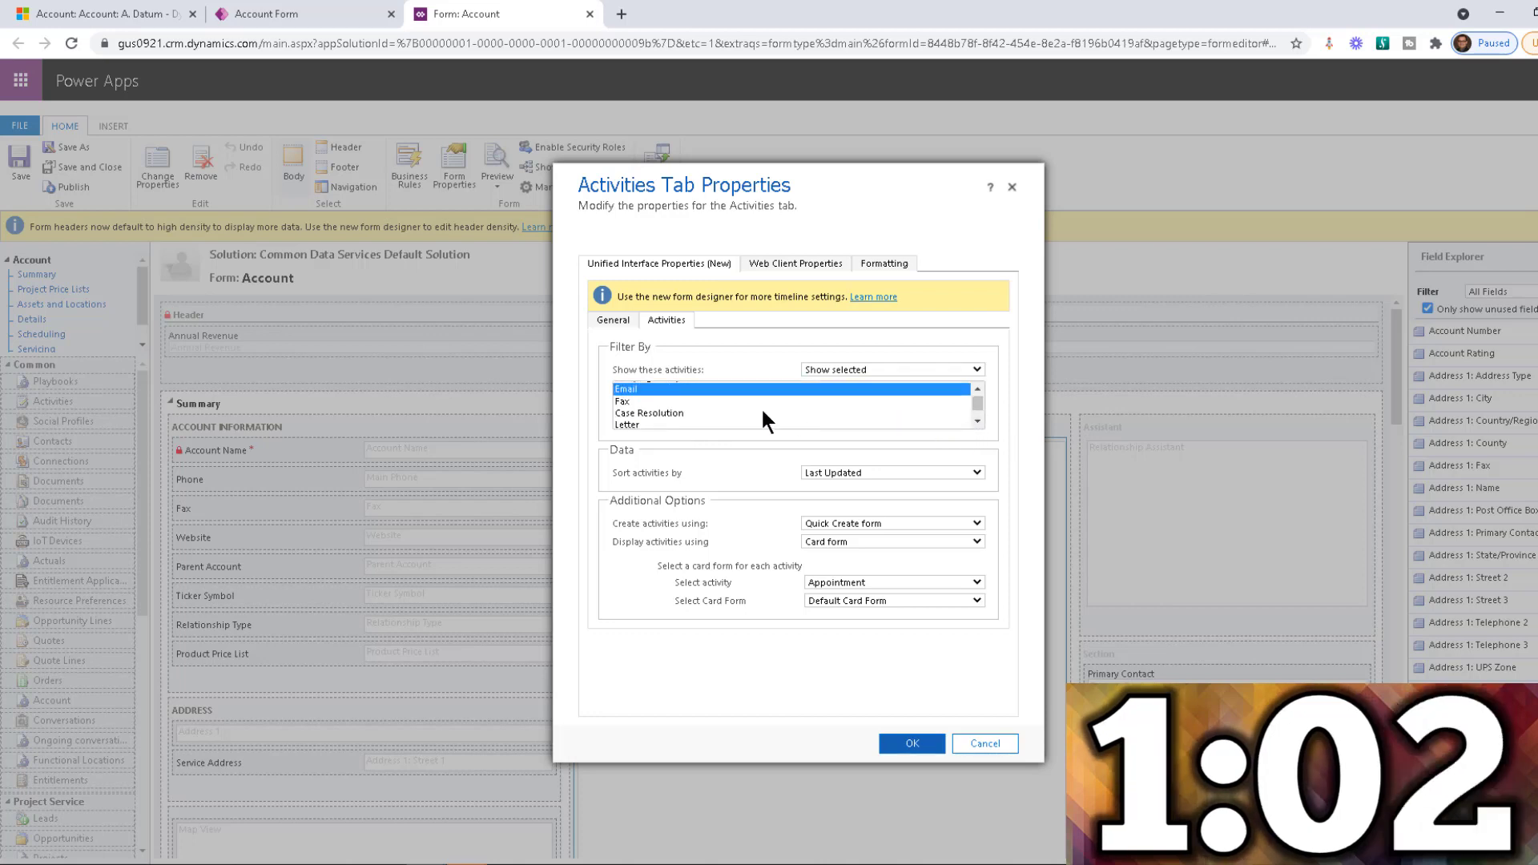
pyautogui.scroll(1, 982, 386)
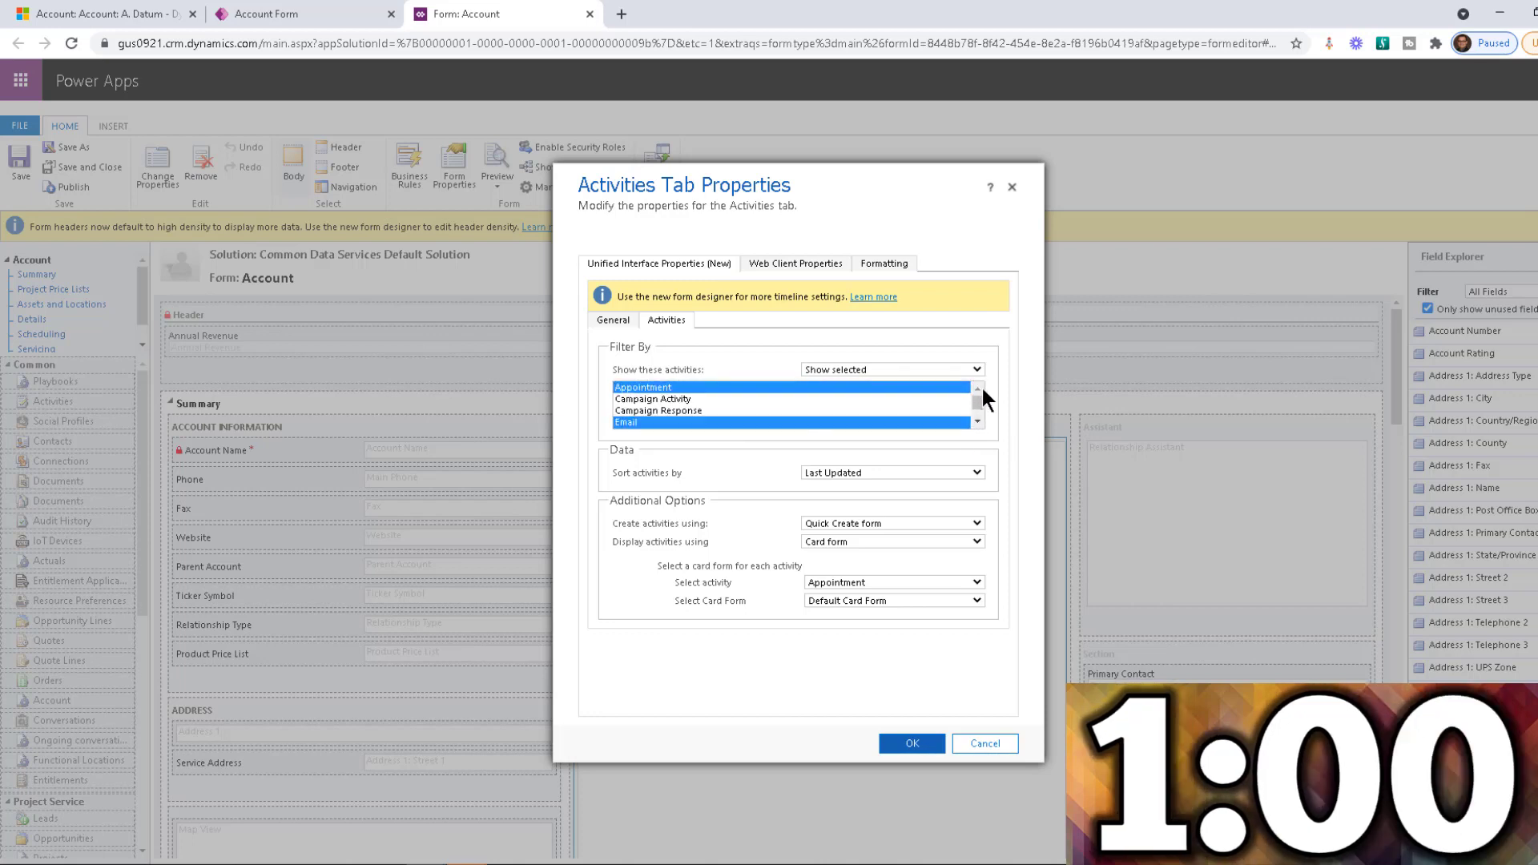
pyautogui.scroll(-3, 981, 413)
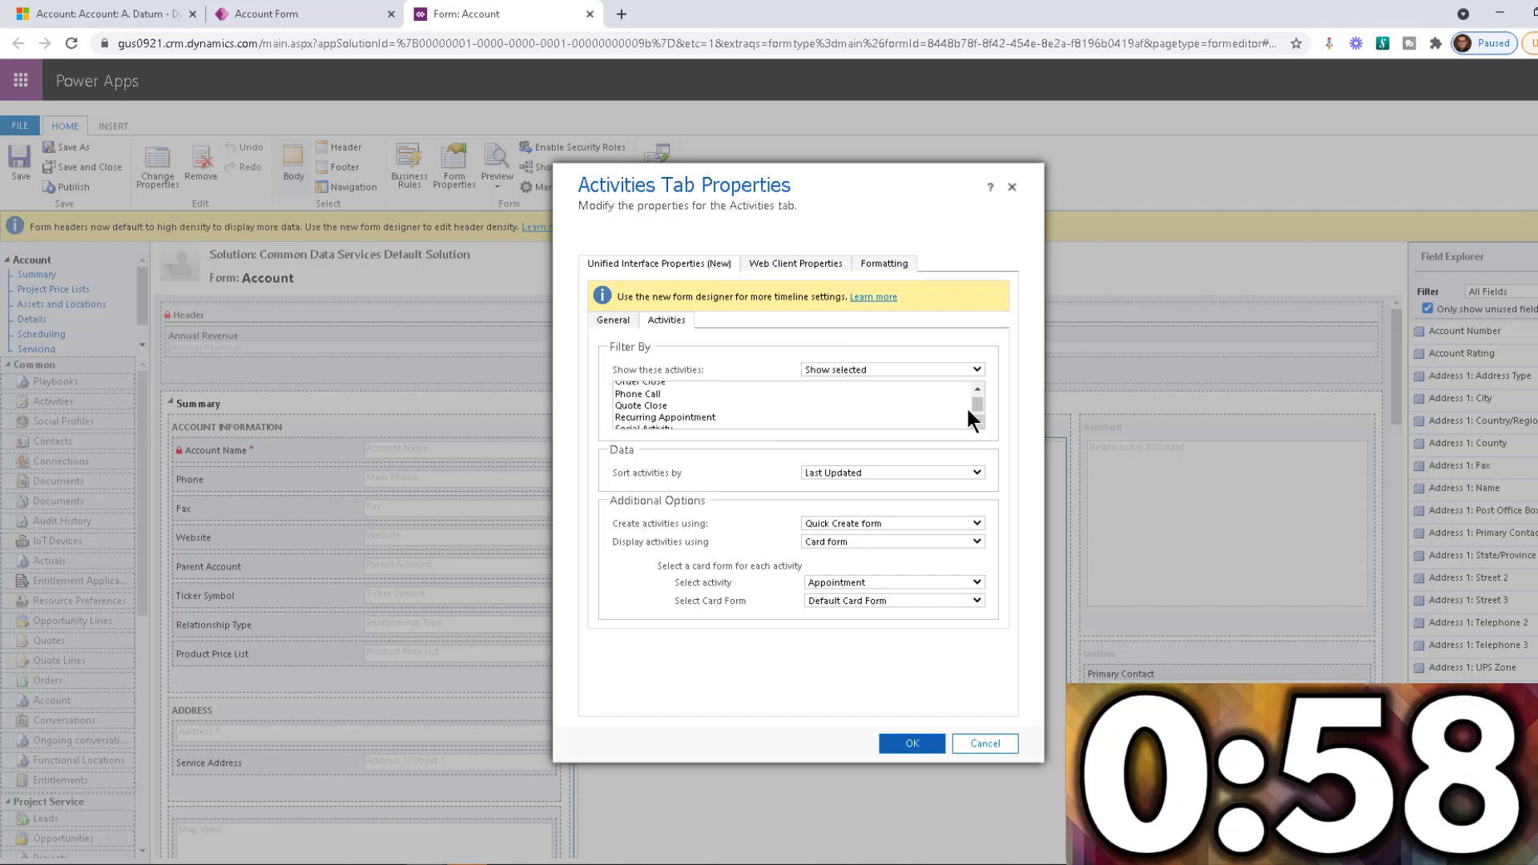
pyautogui.click(784, 395)
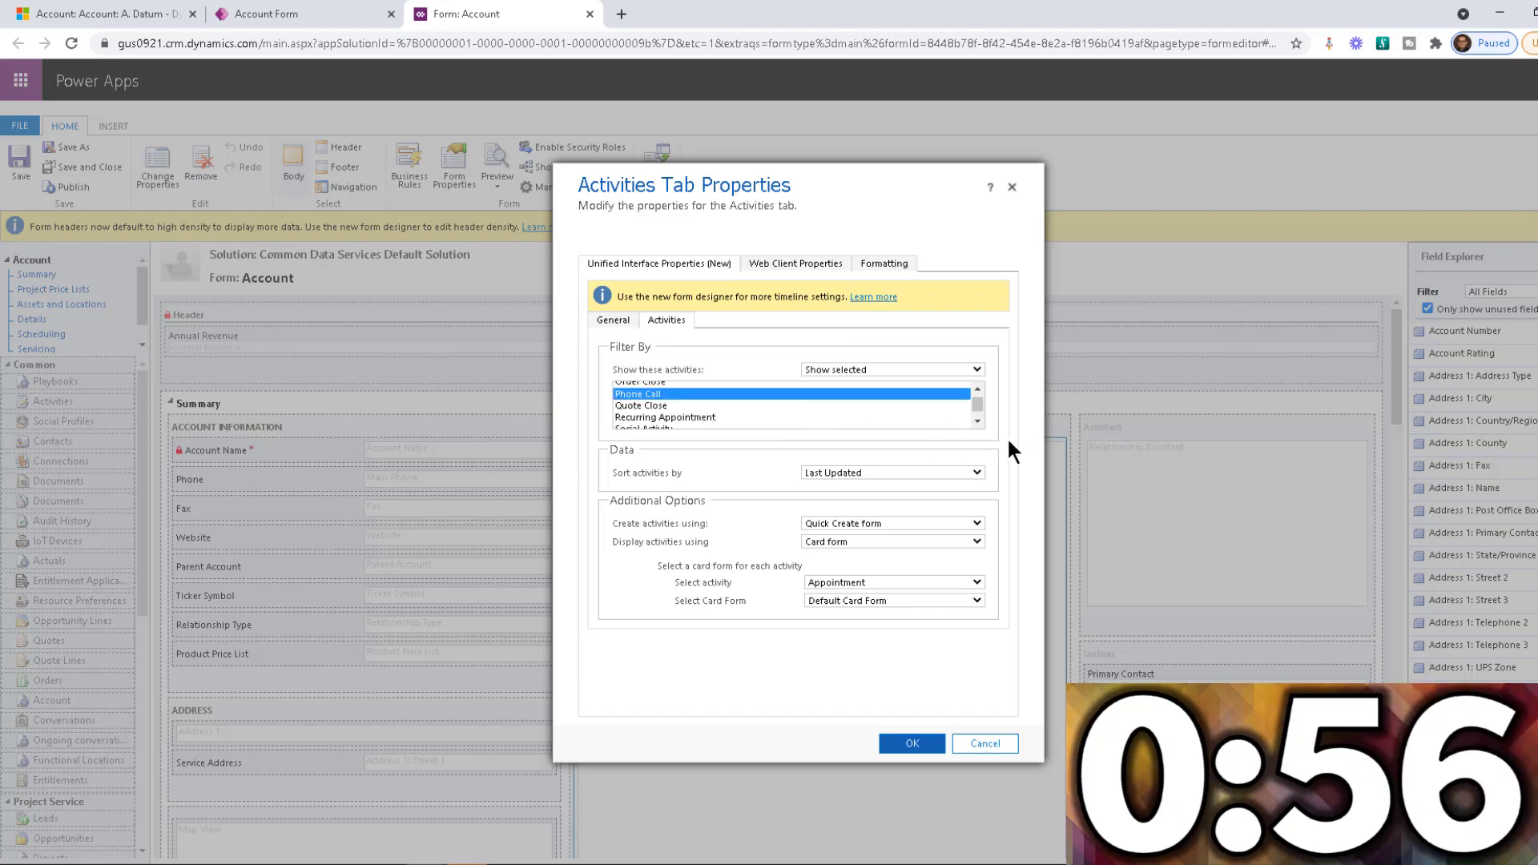
# Confirm the Activities tab settings, then save and publish the Account form
pyautogui.click(916, 744)
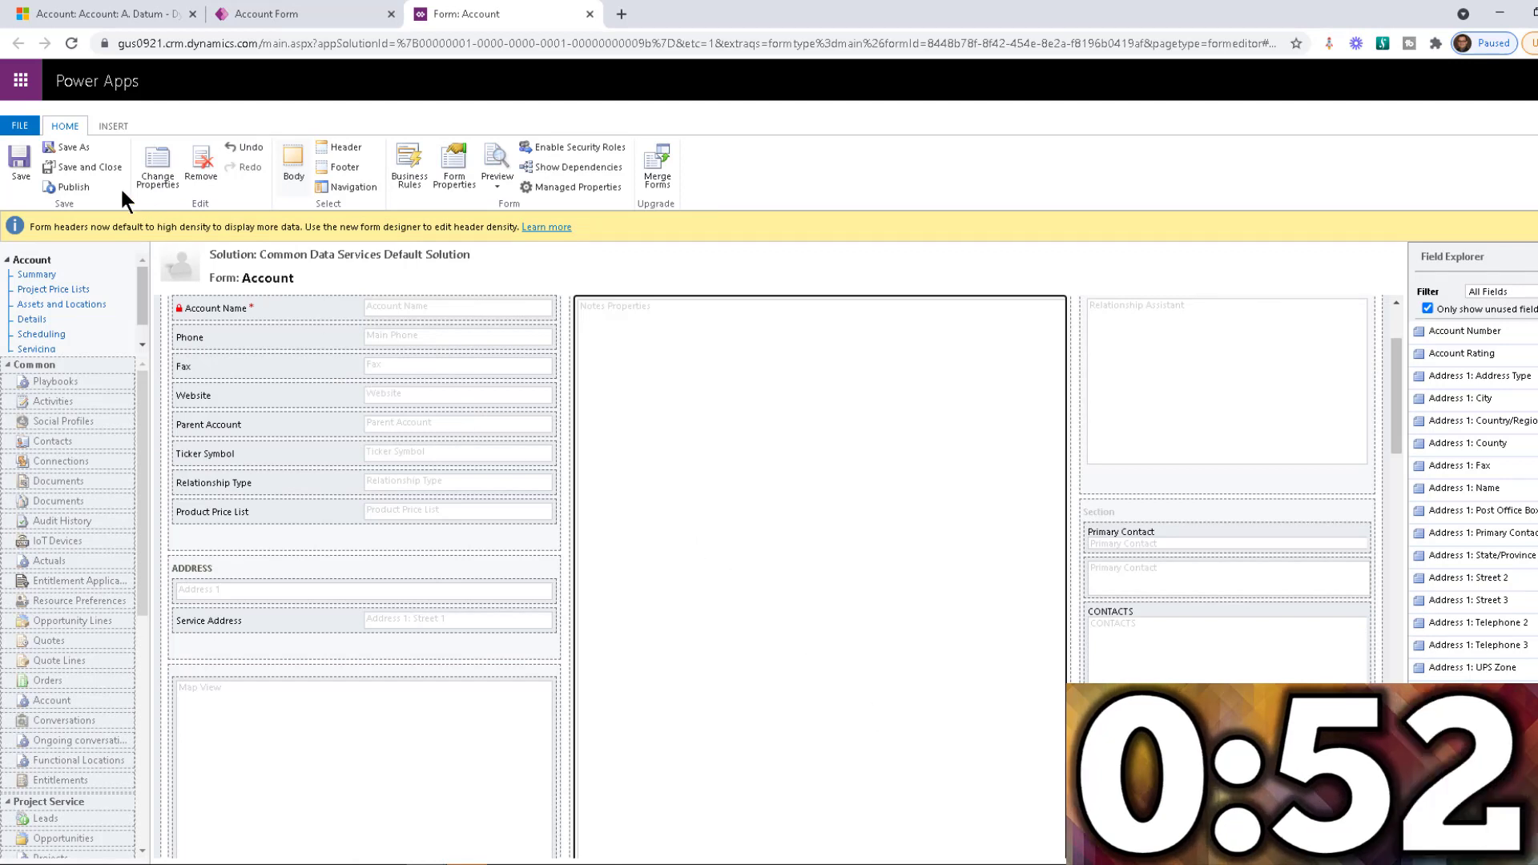
pyautogui.click(21, 167)
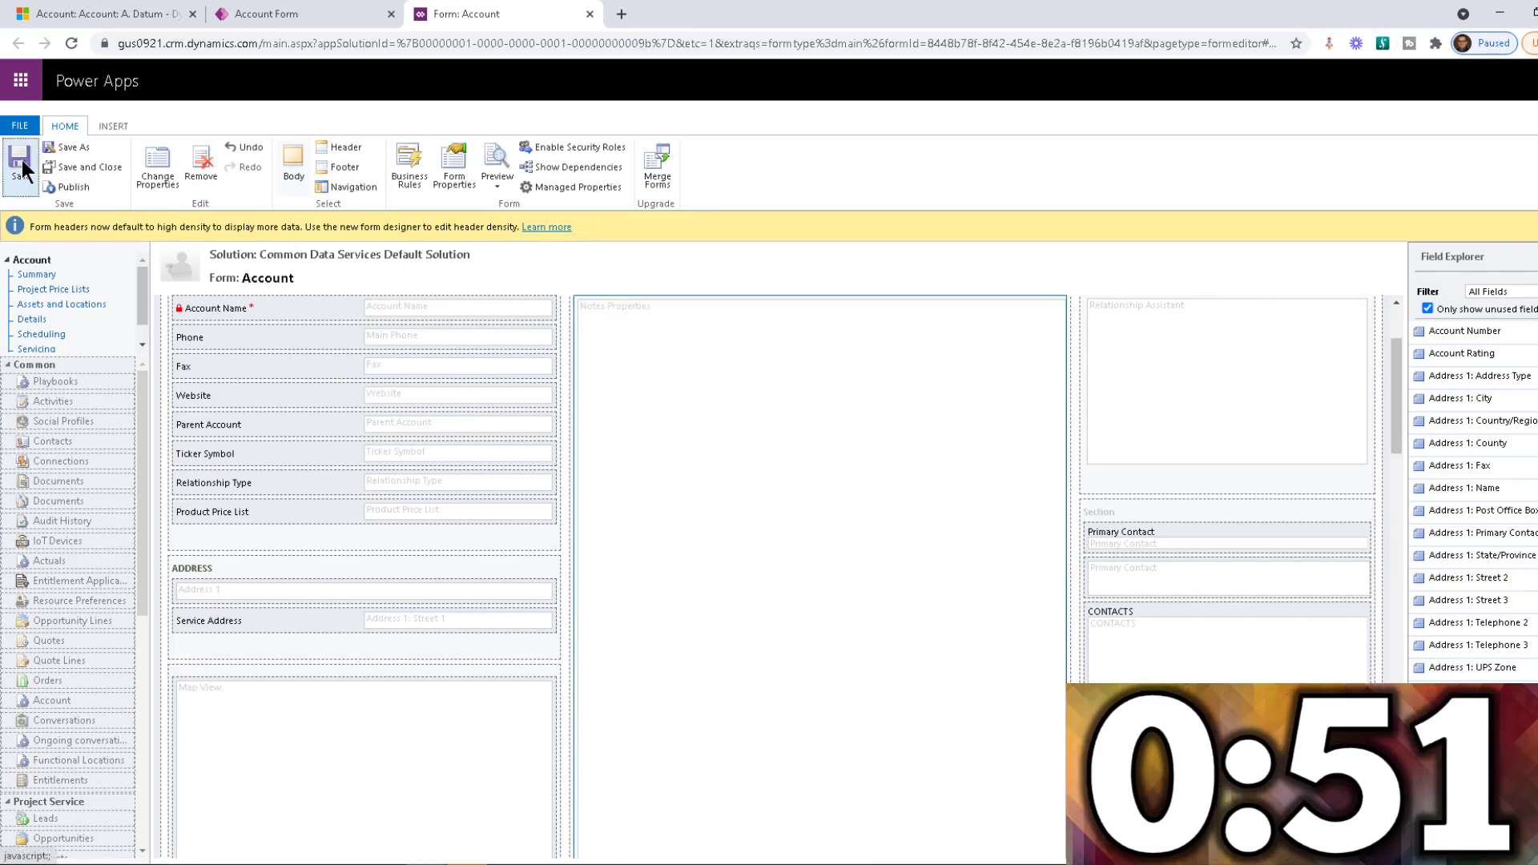
pyautogui.click(70, 189)
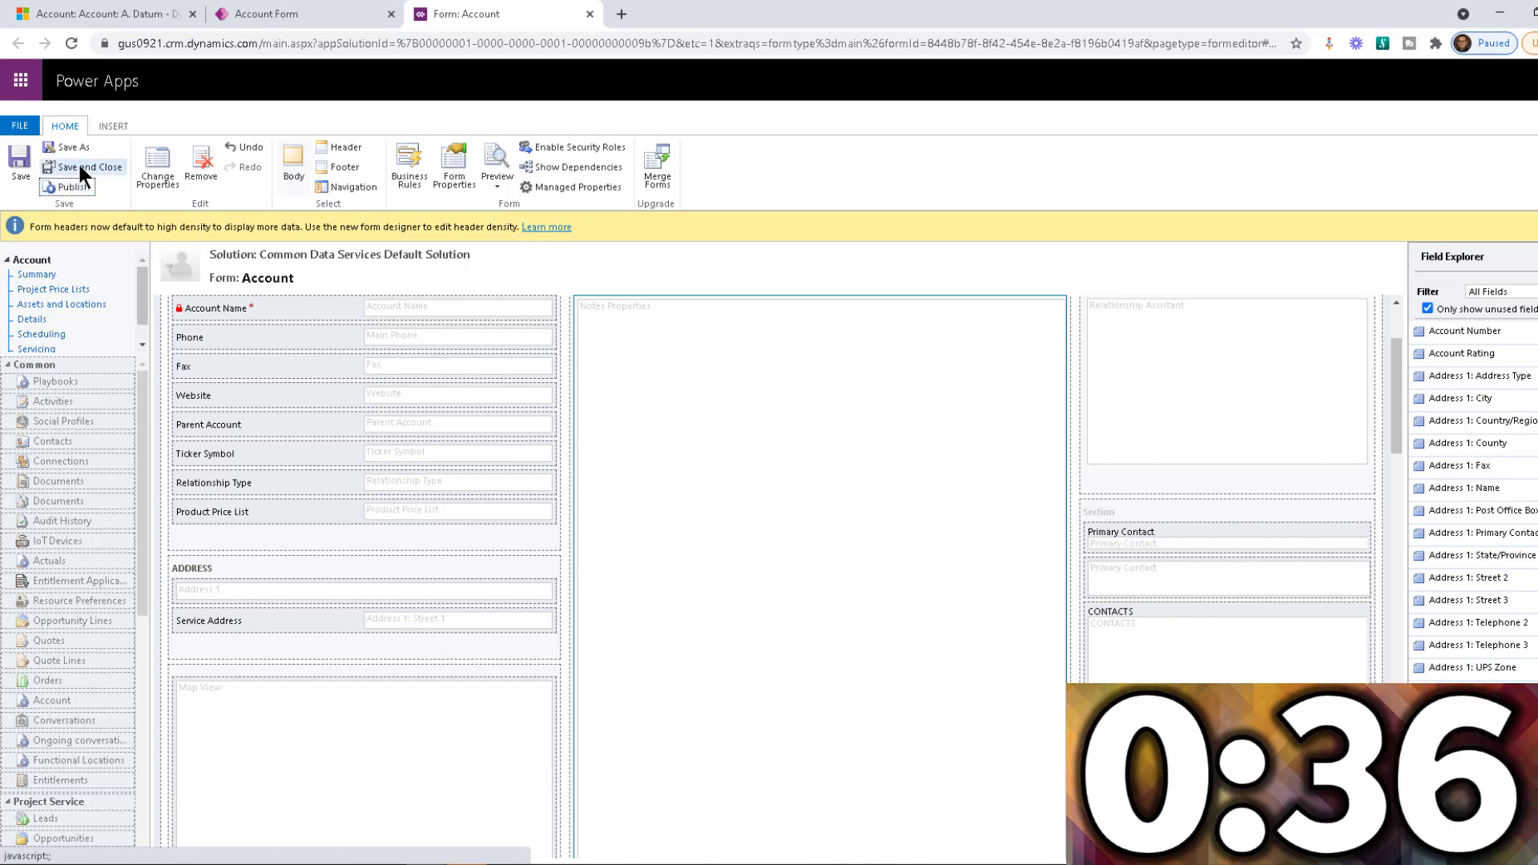
# Save and close the classic editor, then refresh the A. Datum account page
pyautogui.click(80, 165)
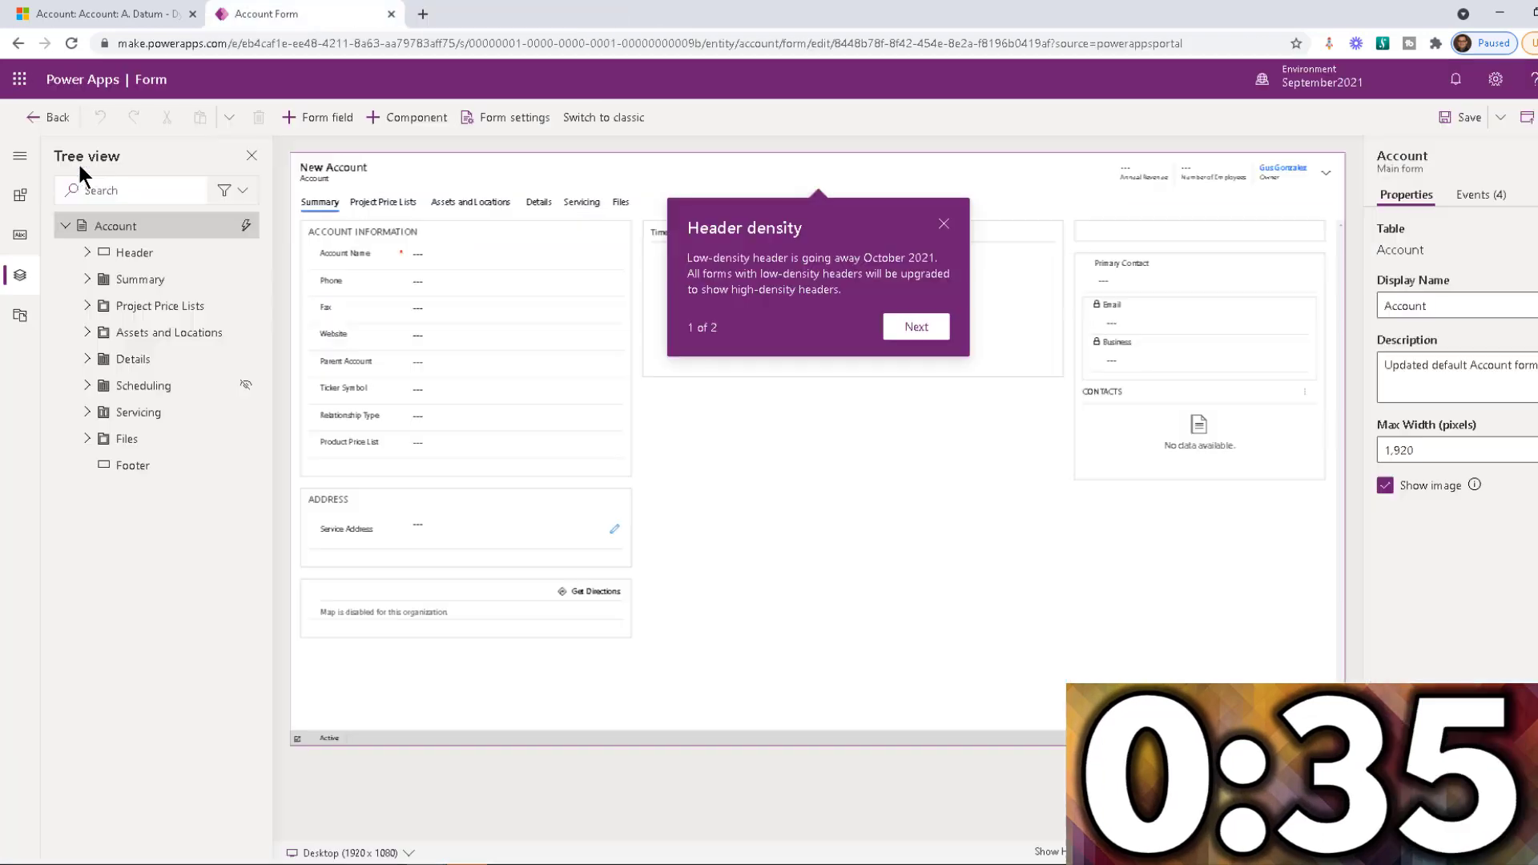
pyautogui.click(109, 14)
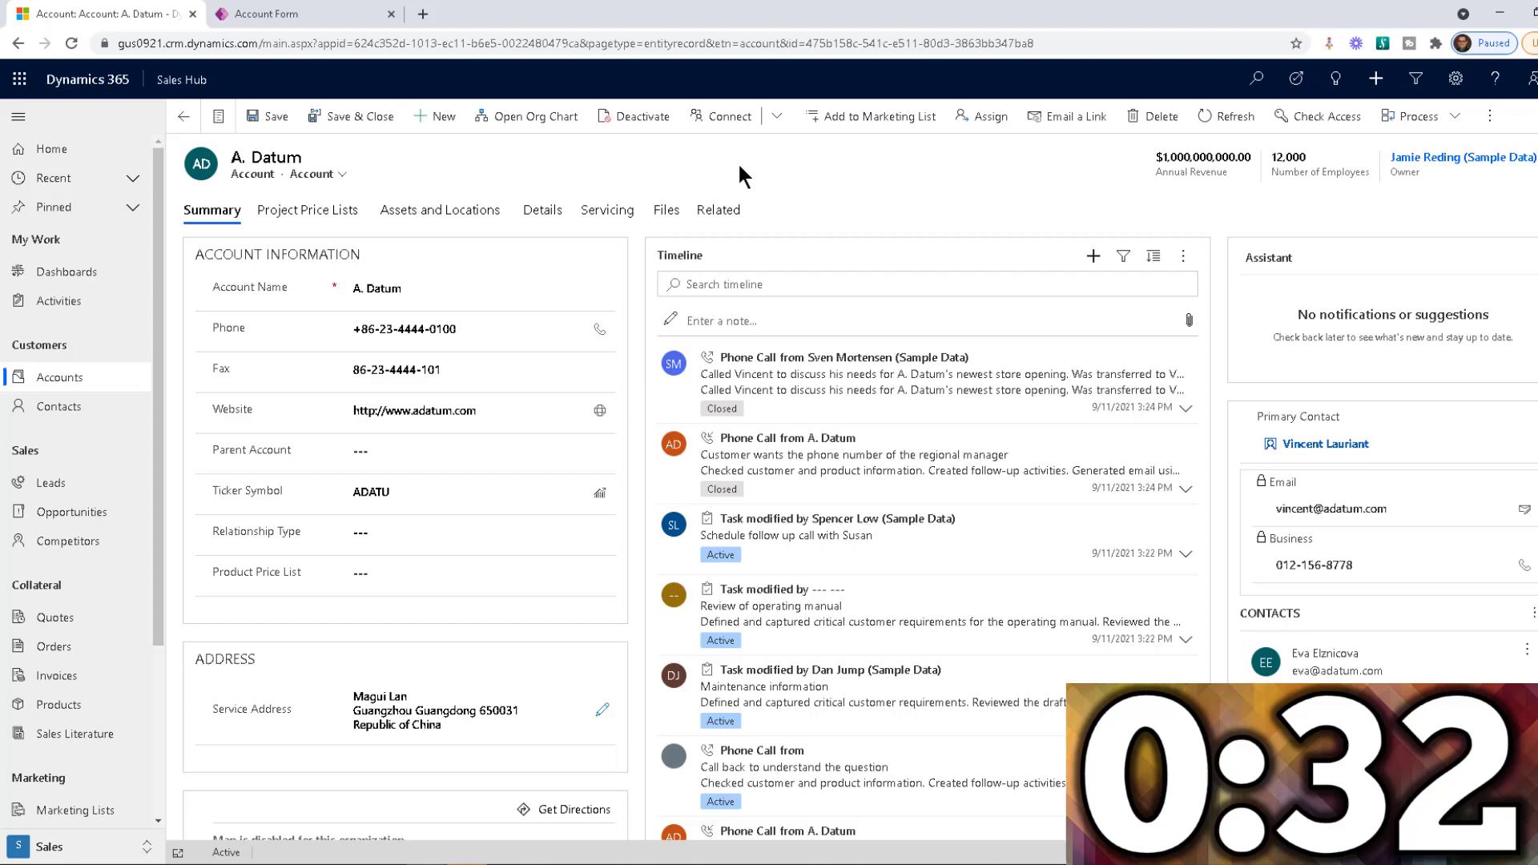
pyautogui.press('F5')
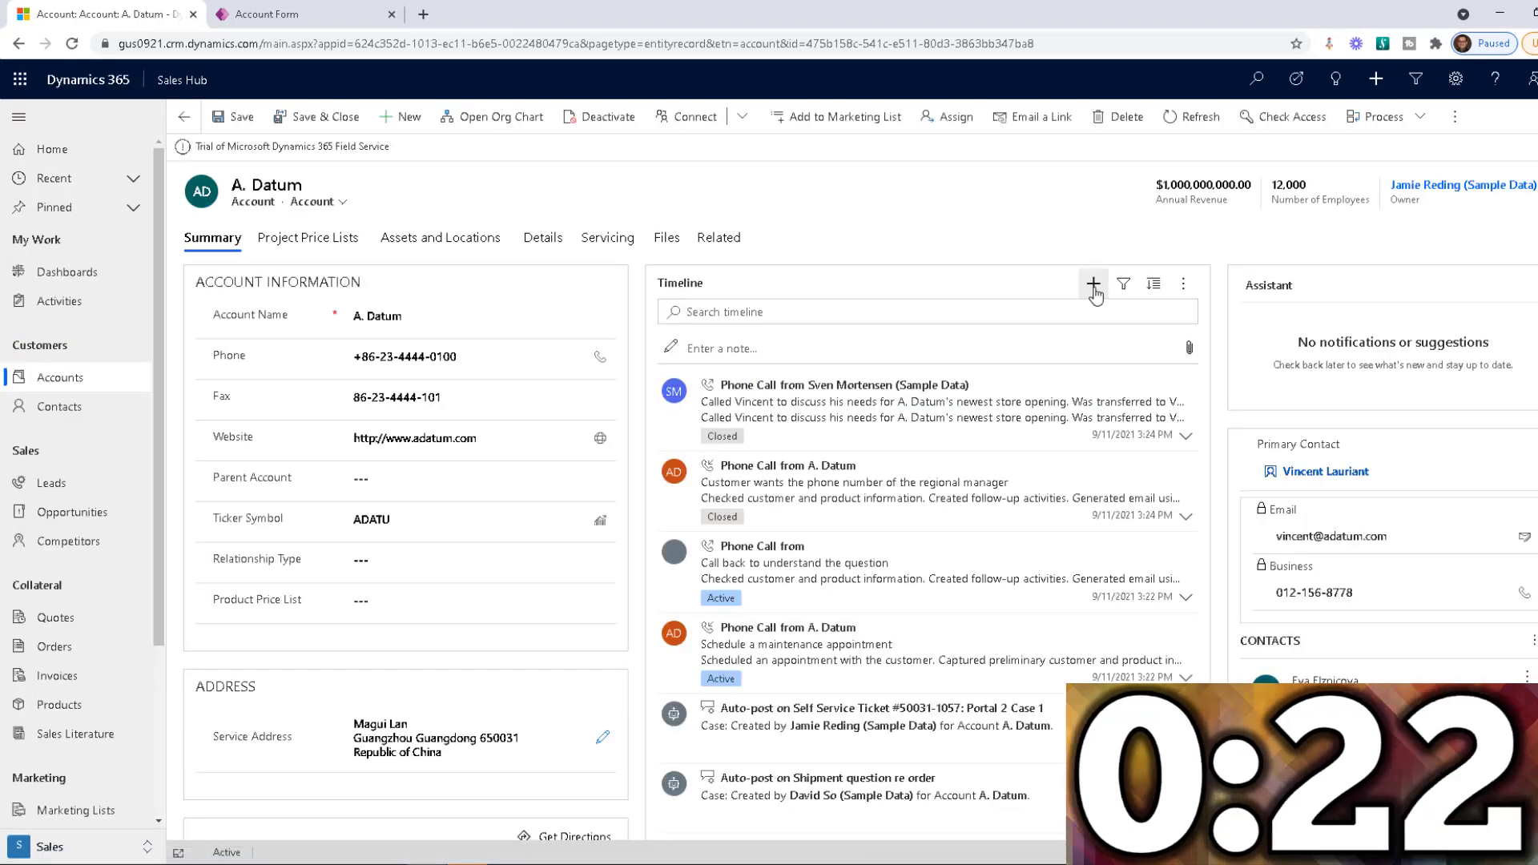
pyautogui.click(1094, 285)
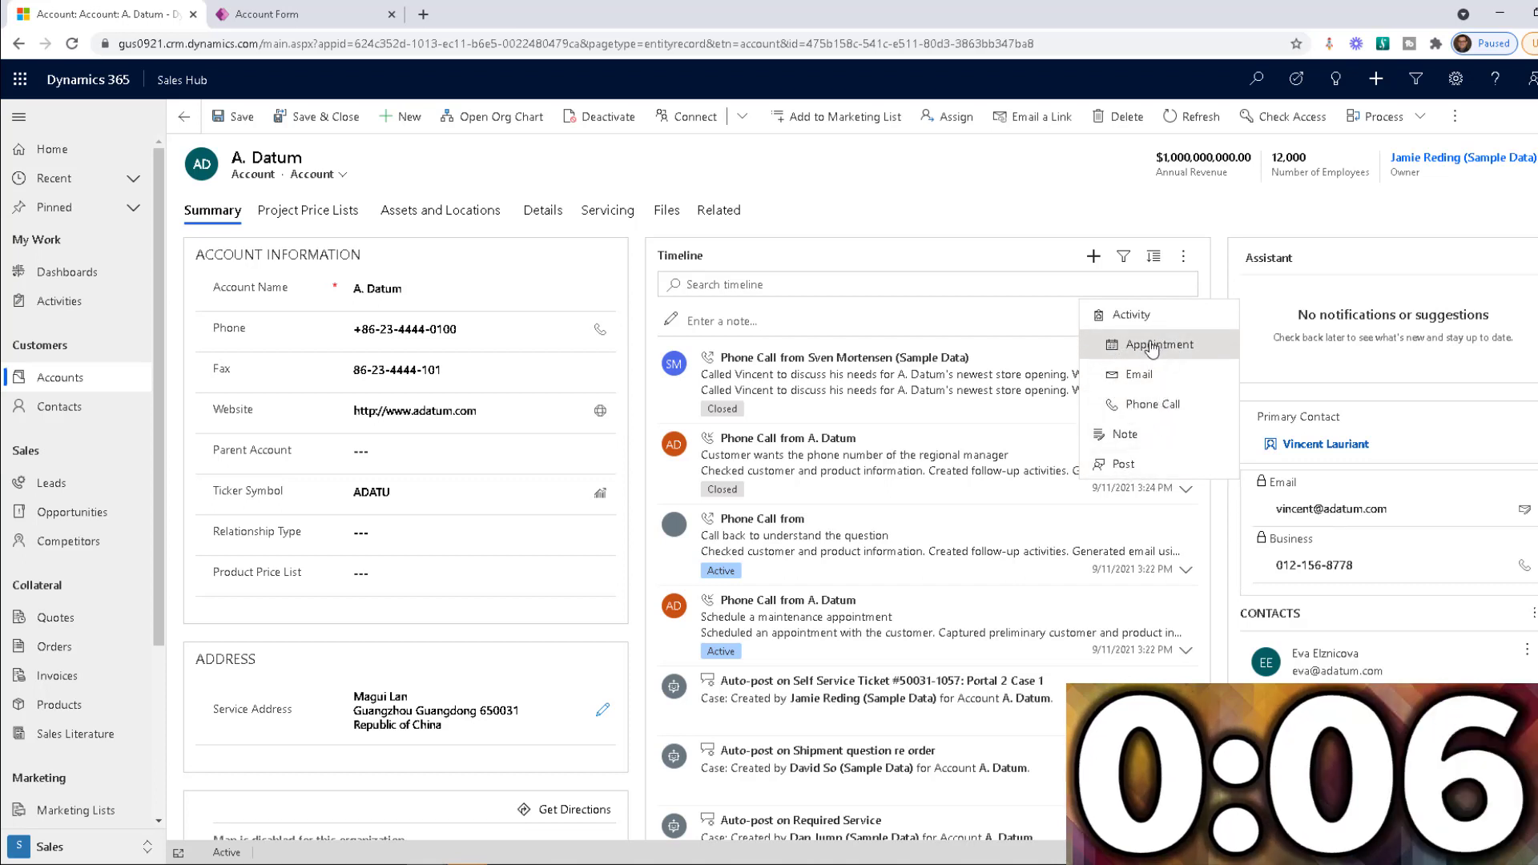
pyautogui.click(926, 205)
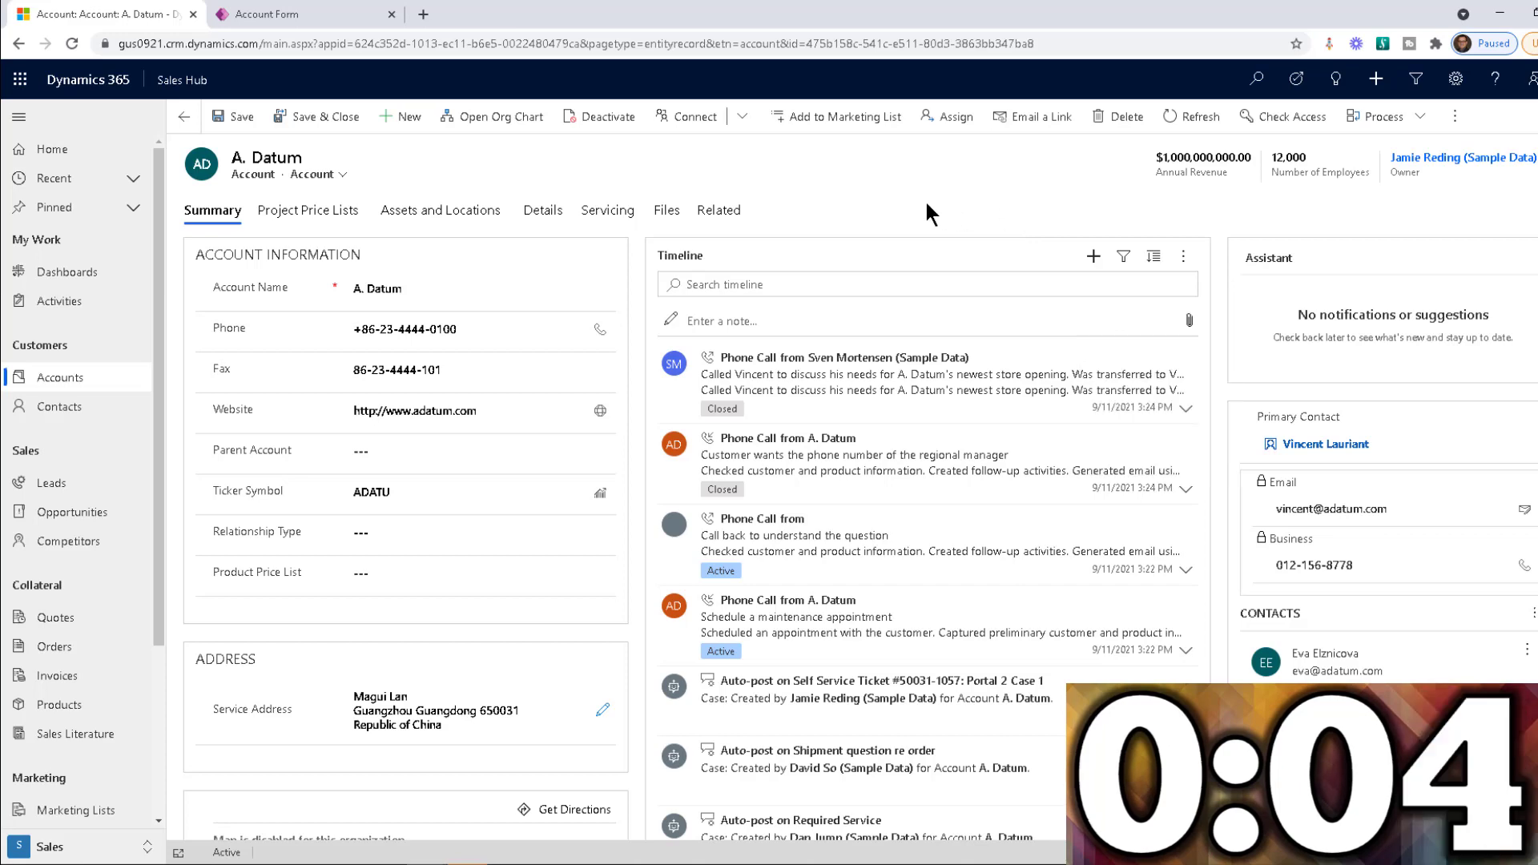